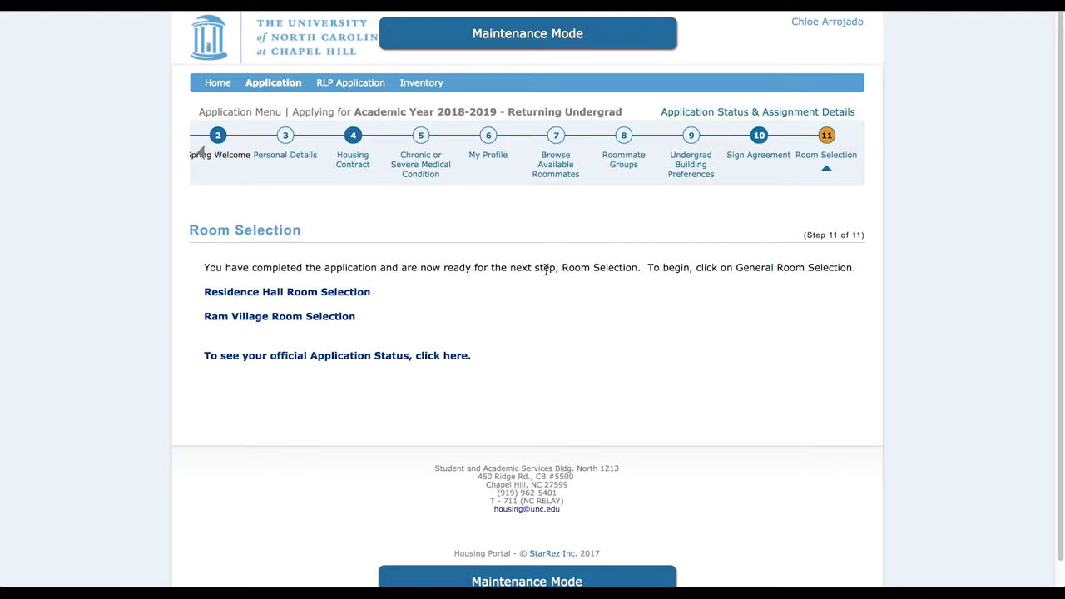
- Open Residence Hall Room Selection and scroll the building list from Alderman to Winston
{"action": "left_click", "coordinate": [354, 293]}
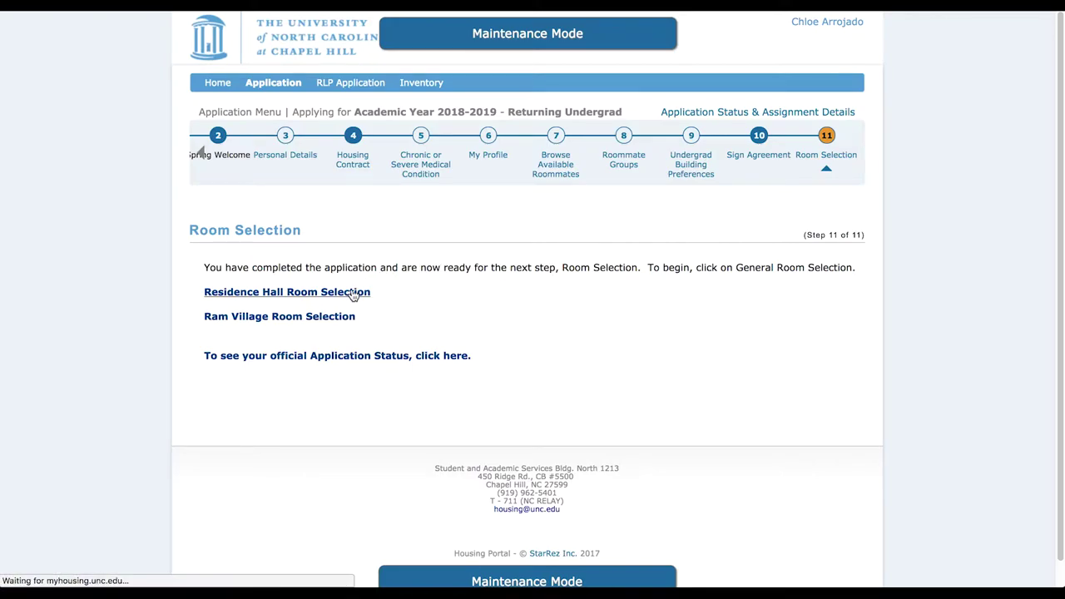
{"action": "scroll", "coordinate": [579, 414], "scroll_direction": "down", "scroll_amount": 2}
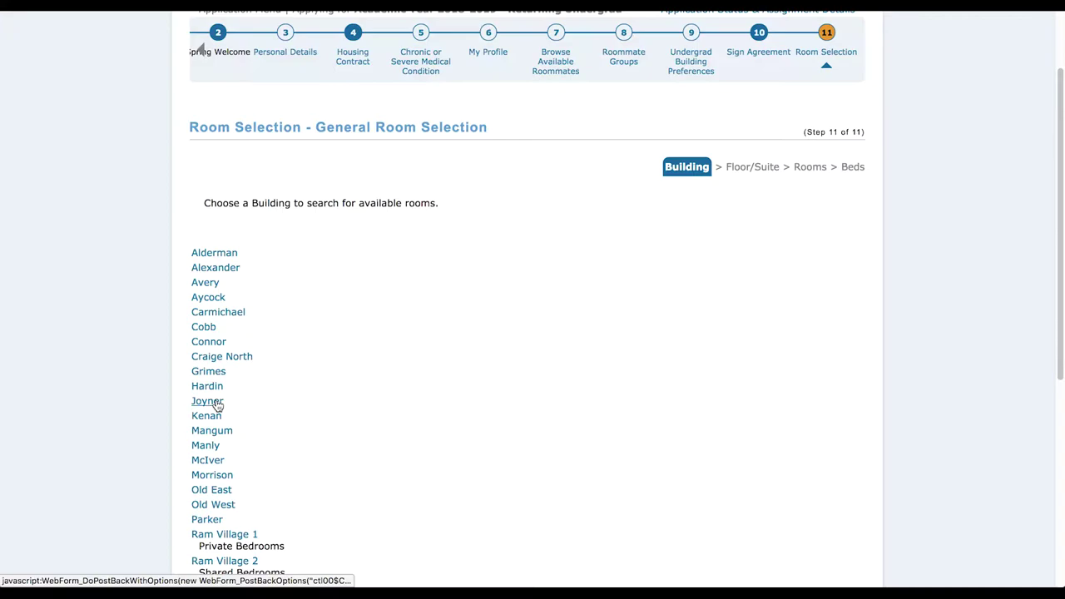
{"action": "scroll", "coordinate": [216, 405], "scroll_direction": "down", "scroll_amount": 5}
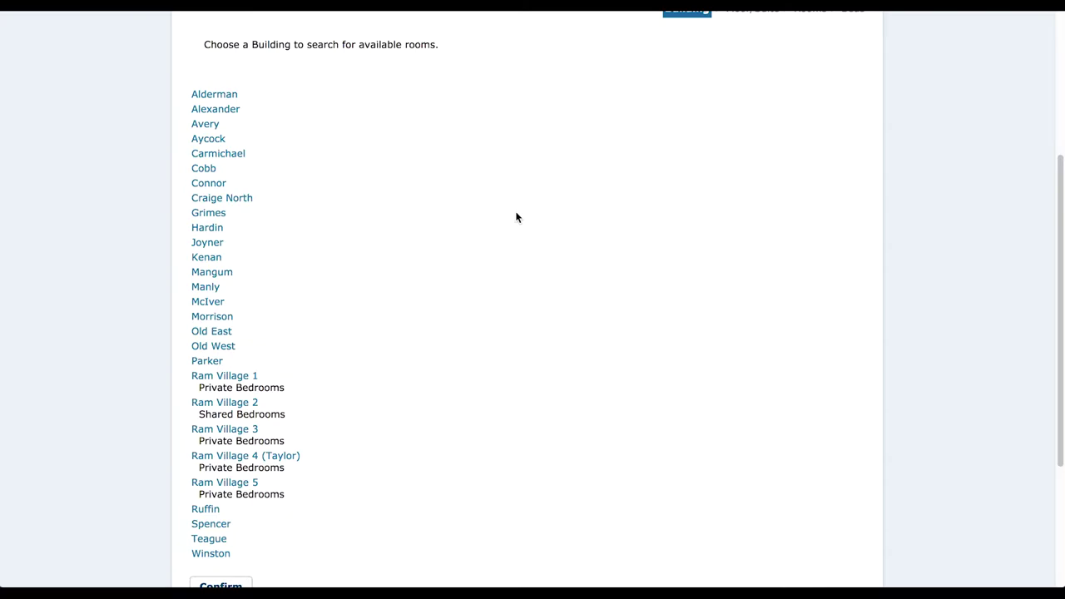
- Choose the Joyner building, select its 2nd Floor, and confirm to load available rooms
{"action": "left_click", "coordinate": [201, 243]}
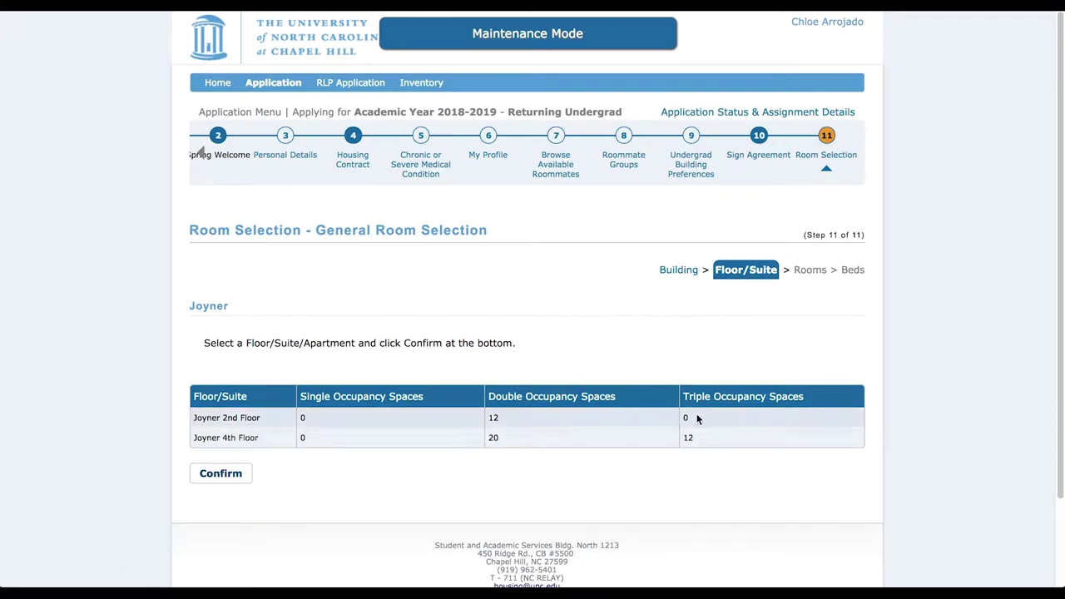
{"action": "scroll", "coordinate": [945, 406], "scroll_direction": "down", "scroll_amount": 1}
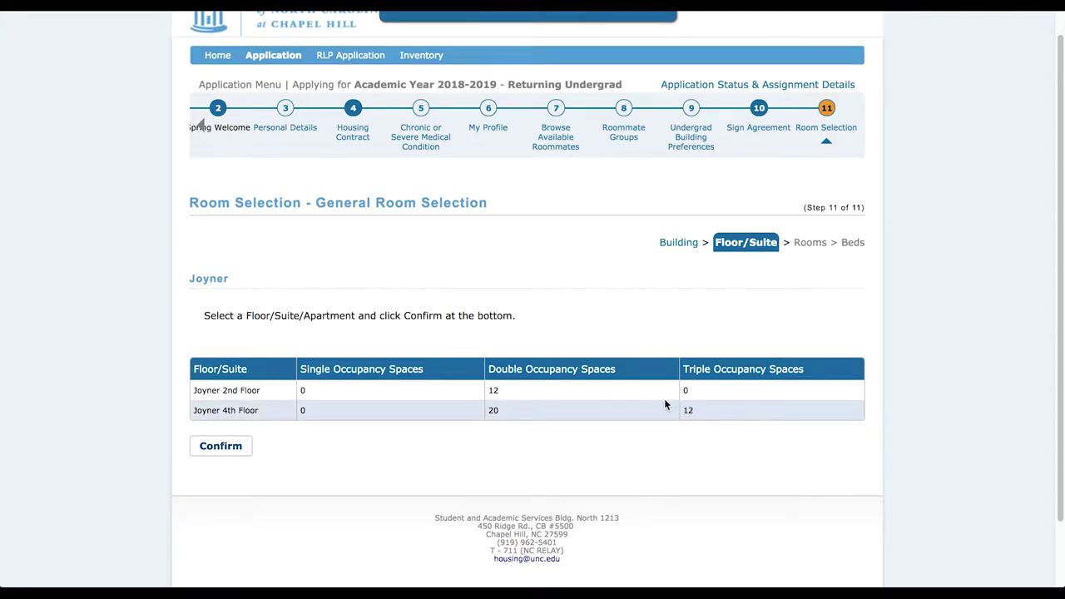
{"action": "left_click", "coordinate": [625, 398]}
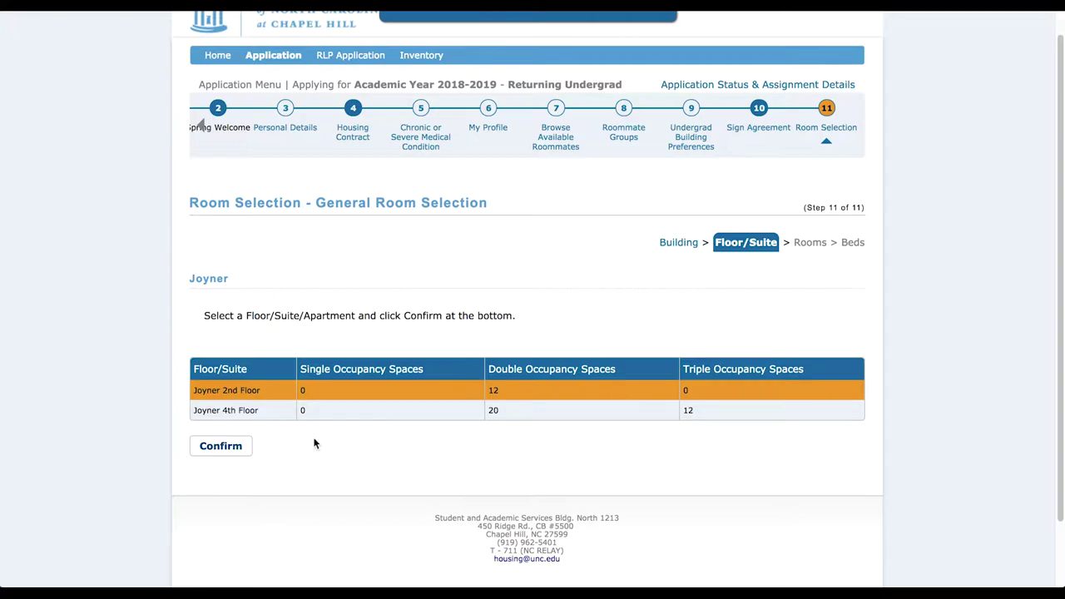
{"action": "left_click", "coordinate": [221, 447]}
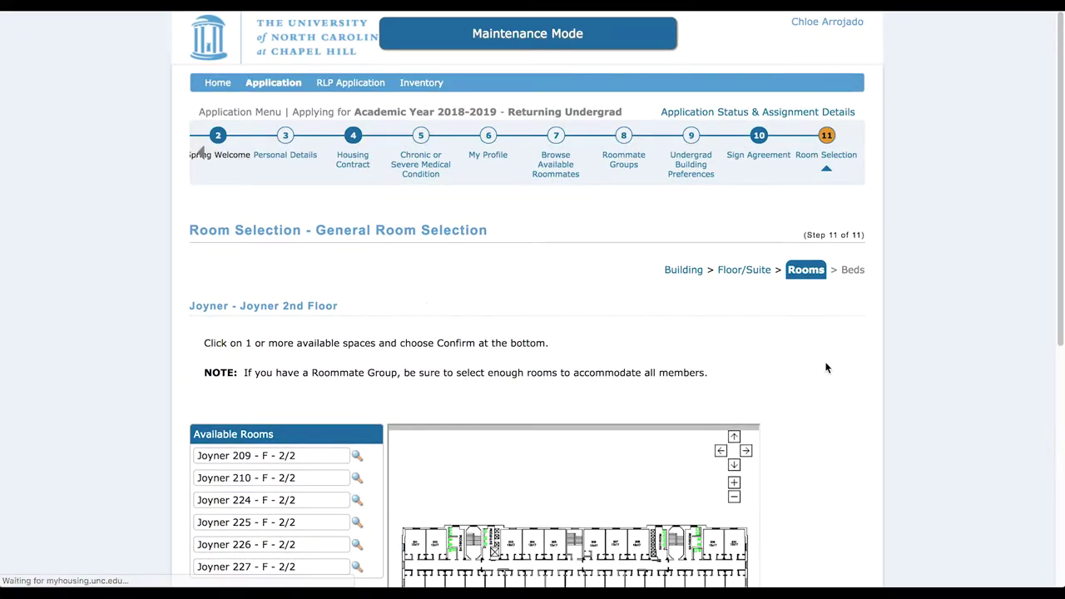
- Zoom into the Joyner 2nd Floor plan, pan across rooms 201 through 227, then zoom out
{"action": "scroll", "coordinate": [872, 377], "scroll_direction": "down", "scroll_amount": 2}
{"action": "scroll", "coordinate": [872, 377], "scroll_direction": "down", "scroll_amount": 5}
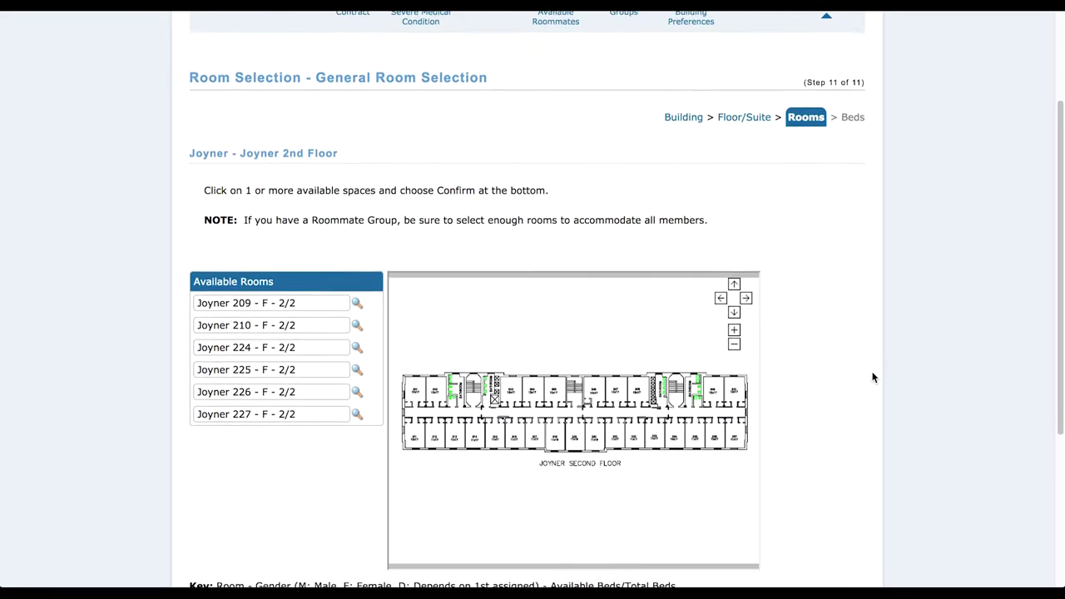
{"action": "left_click", "coordinate": [733, 260]}
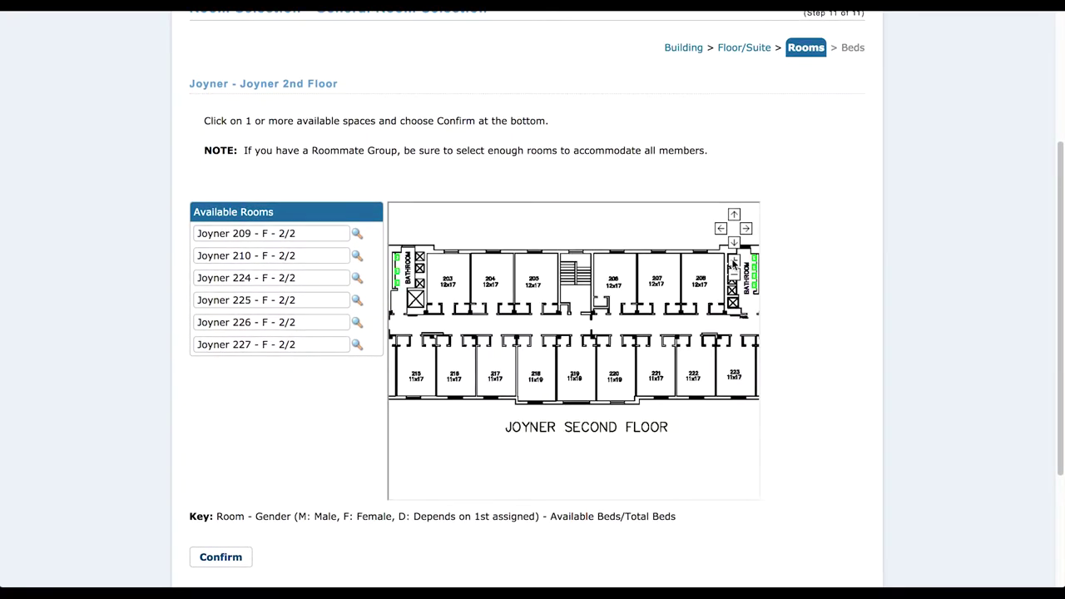
{"action": "left_click_drag", "start_coordinate": [709, 313], "coordinate": [606, 331]}
{"action": "left_click_drag", "start_coordinate": [531, 335], "coordinate": [589, 334]}
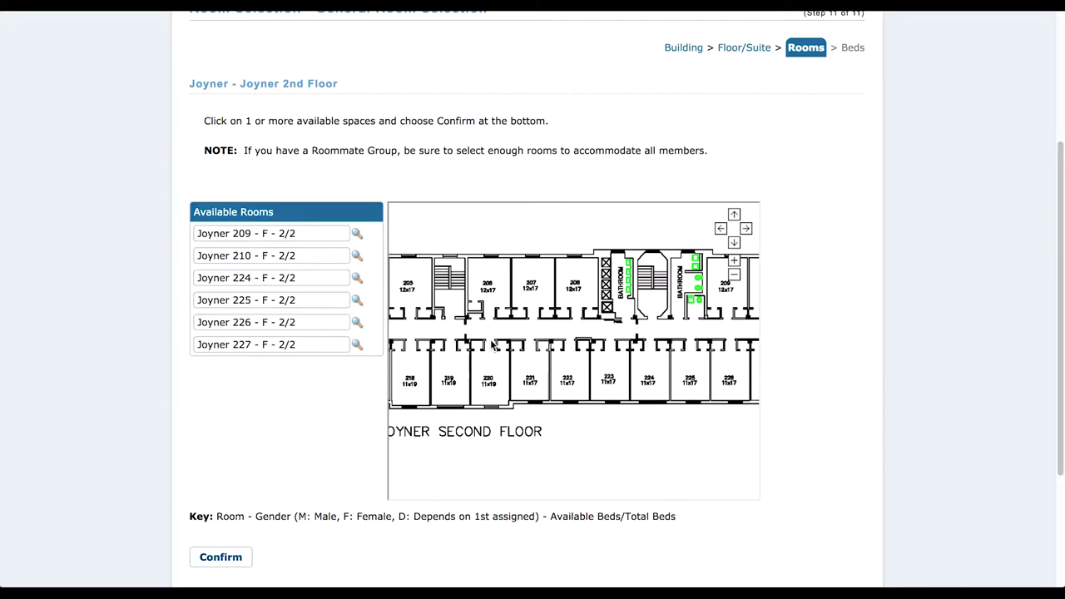
{"action": "left_click_drag", "start_coordinate": [493, 345], "coordinate": [555, 335]}
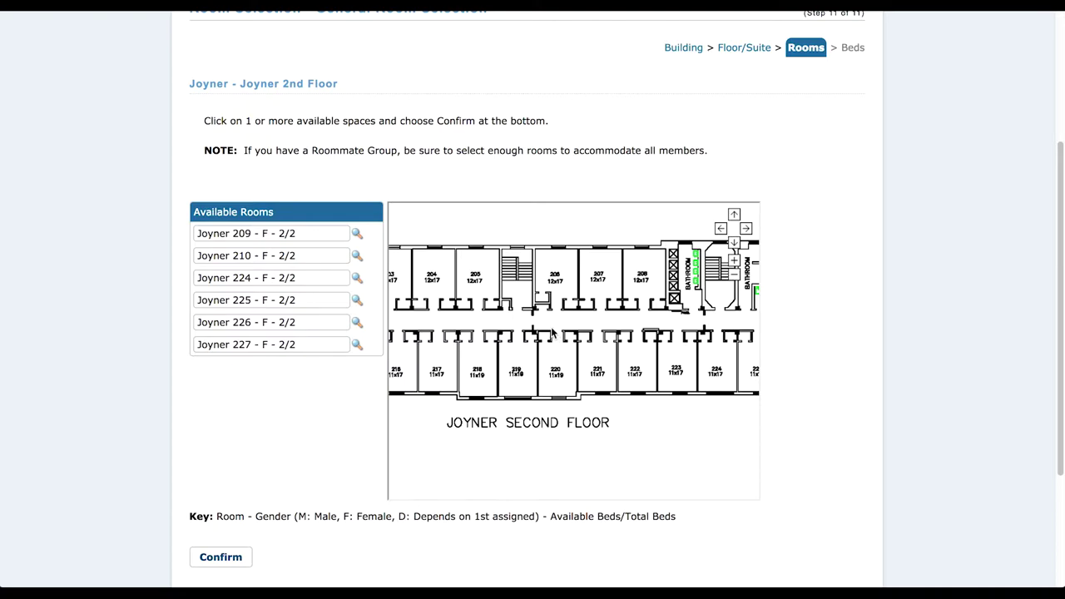
{"action": "key", "text": "Left"}
{"action": "key", "text": "Left"}
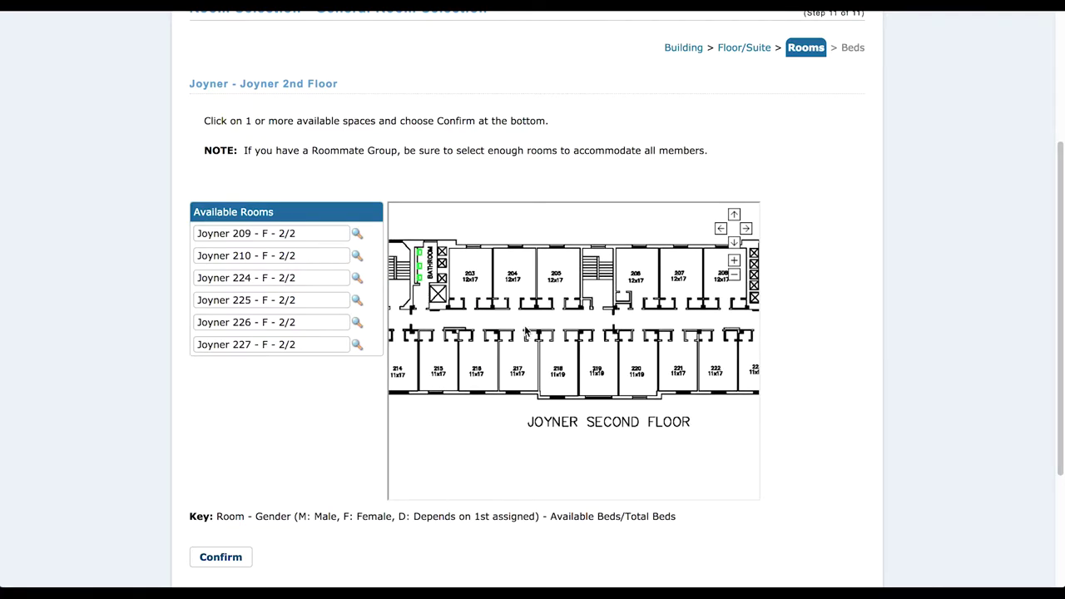
{"action": "key", "text": "Left"}
{"action": "key", "text": "Left"}
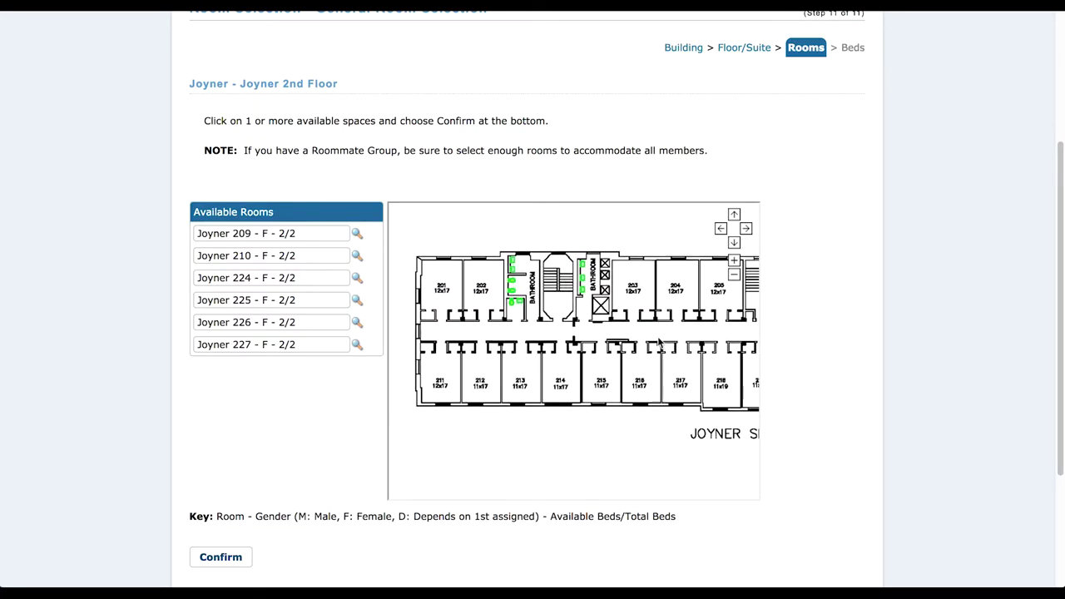
{"action": "key", "text": "Right"}
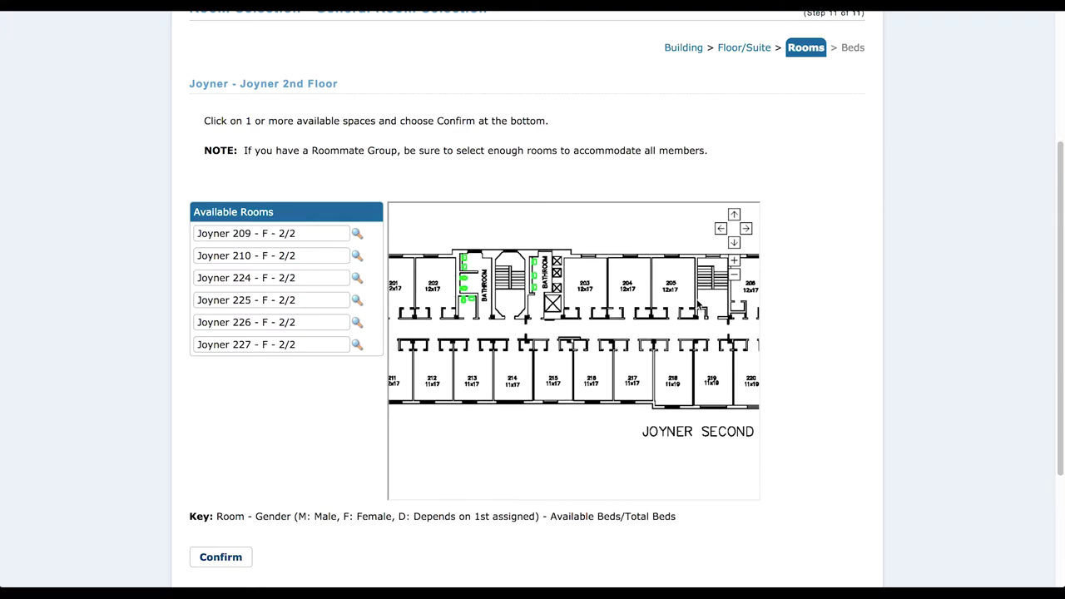
{"action": "left_click", "coordinate": [734, 276]}
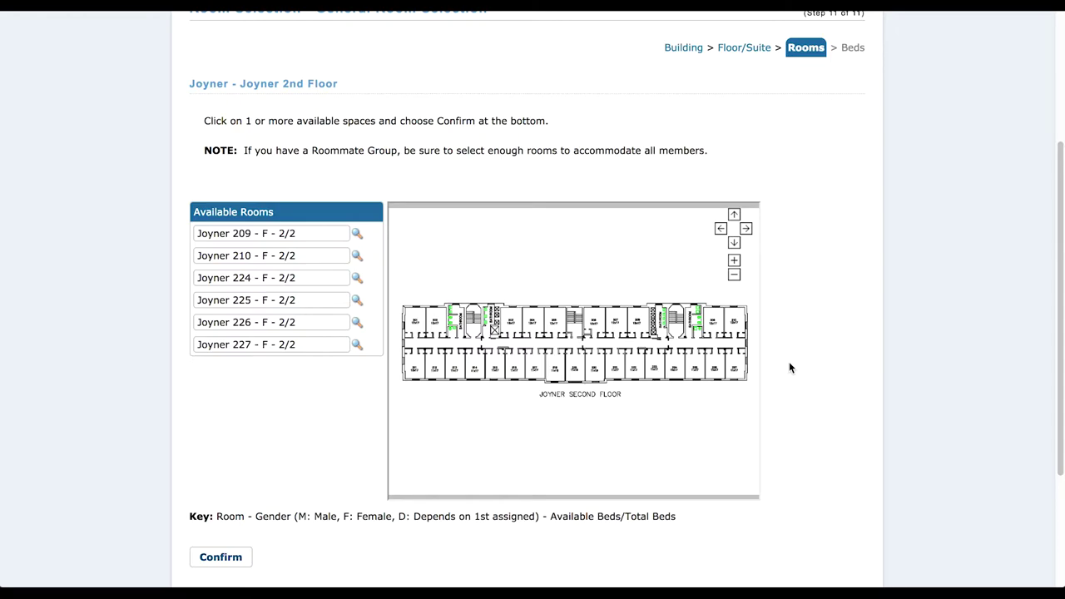
- Zoom in again on rooms 204–225, then return to the whole-floor view
{"action": "left_click", "coordinate": [733, 261]}
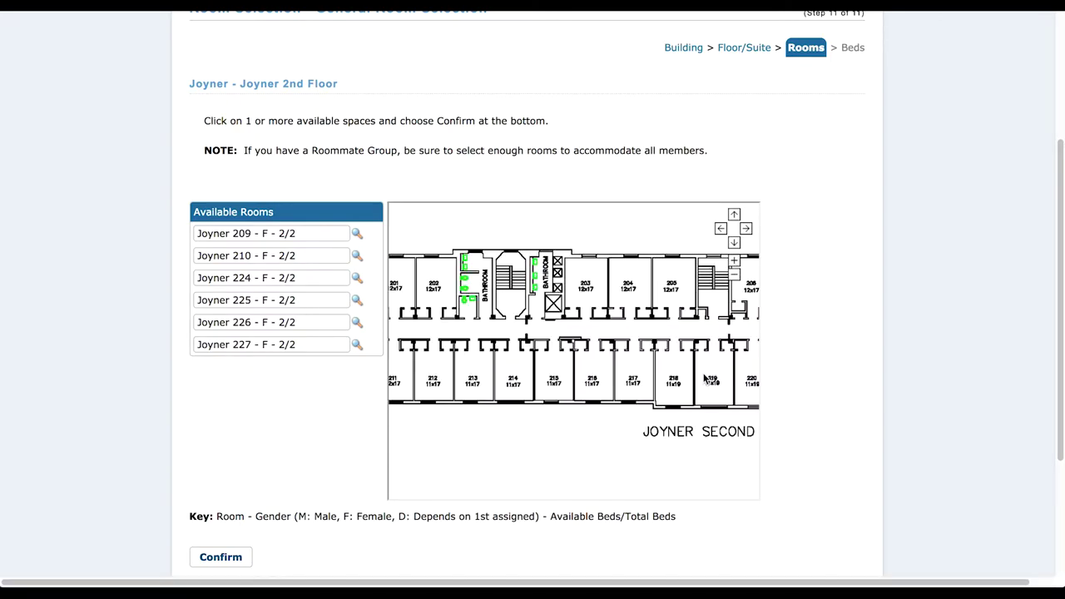
{"action": "left_click_drag", "start_coordinate": [695, 370], "coordinate": [585, 395]}
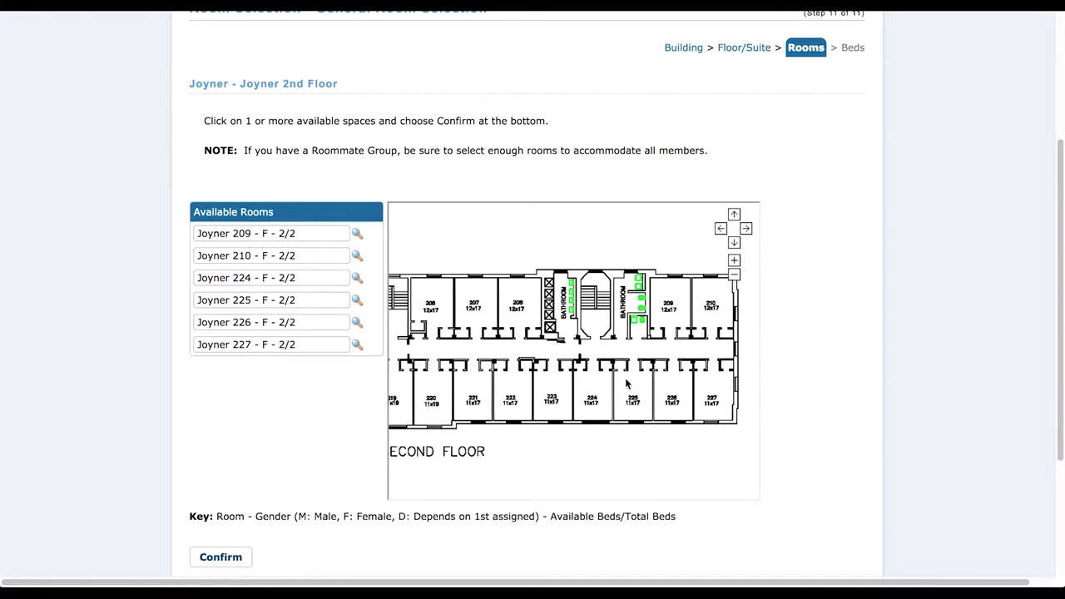
{"action": "left_click", "coordinate": [734, 275]}
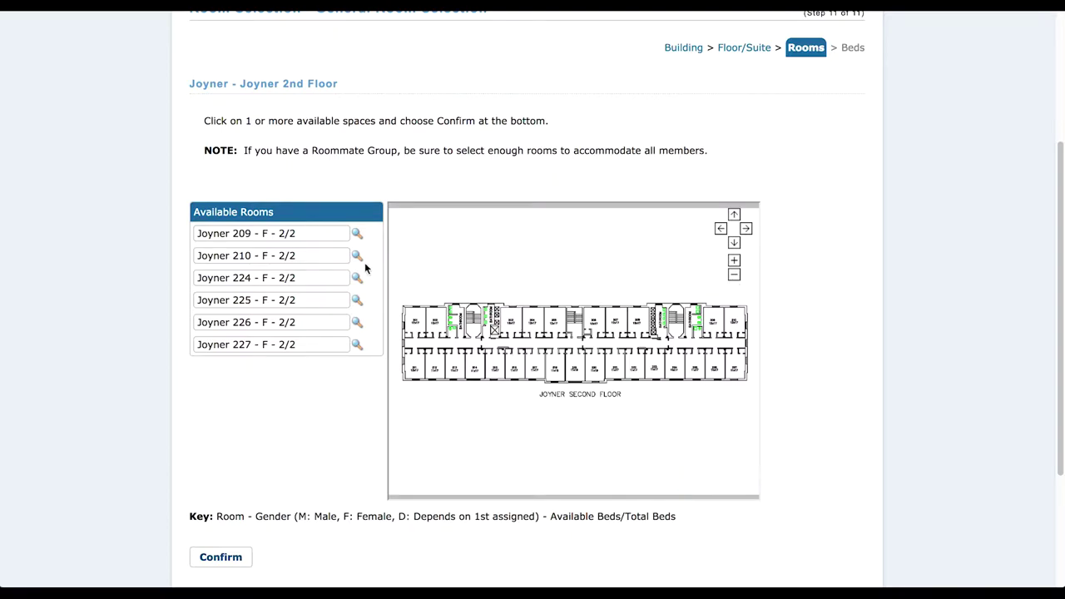
- Select Joyner 209 and Joyner 210 in Available Rooms and confirm them
{"action": "left_click", "coordinate": [294, 240]}
{"action": "left_click", "coordinate": [294, 259]}
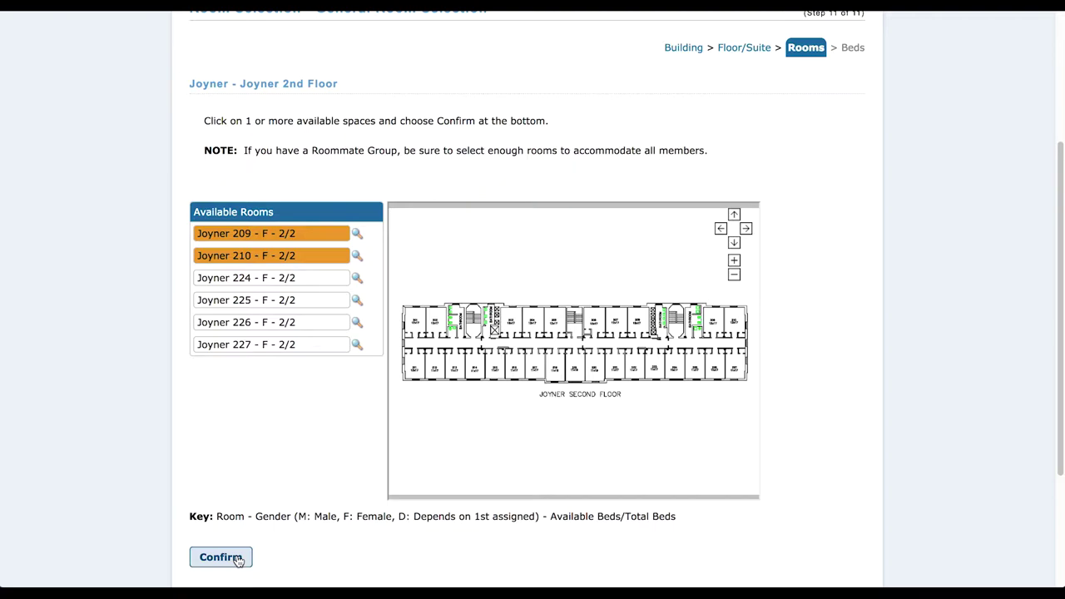
{"action": "left_click", "coordinate": [224, 559]}
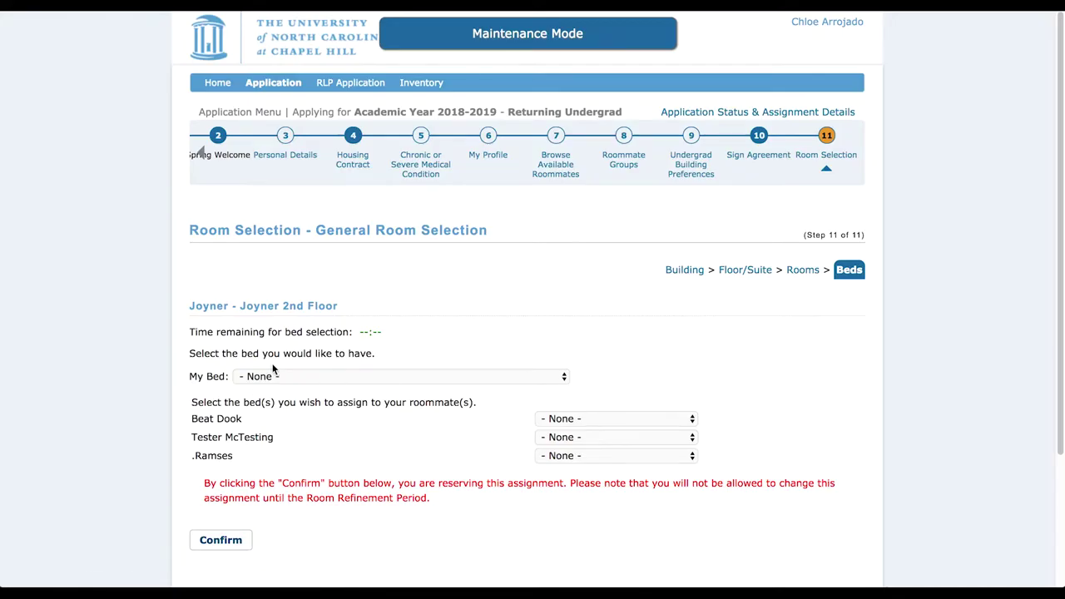
- Take bed Joyner 209A for yourself and confirm the bed reservation
{"action": "left_click", "coordinate": [282, 376]}
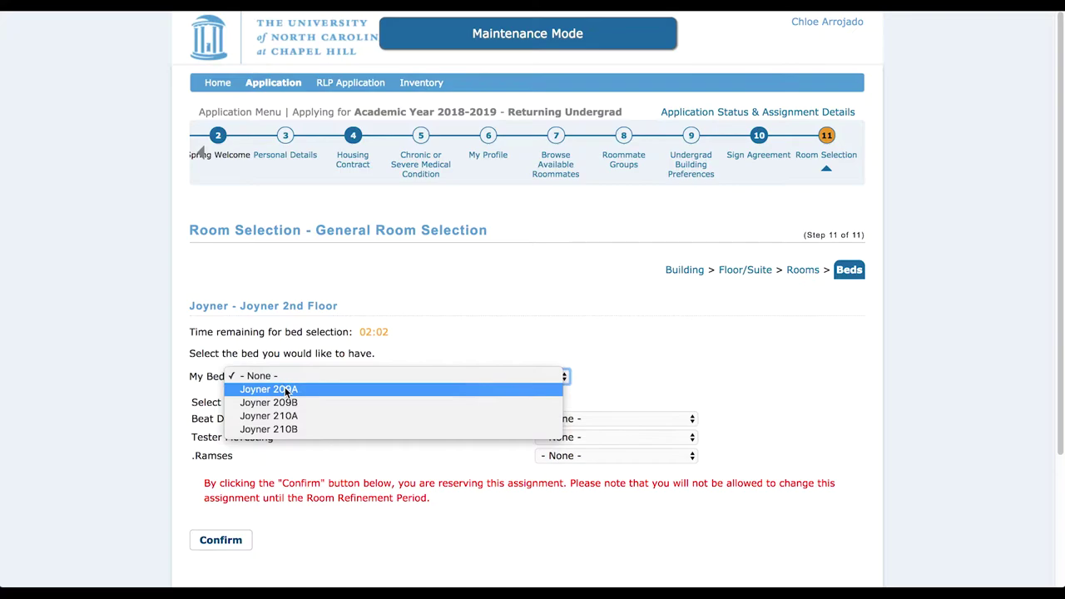
{"action": "left_click", "coordinate": [286, 389]}
{"action": "left_click", "coordinate": [236, 542]}
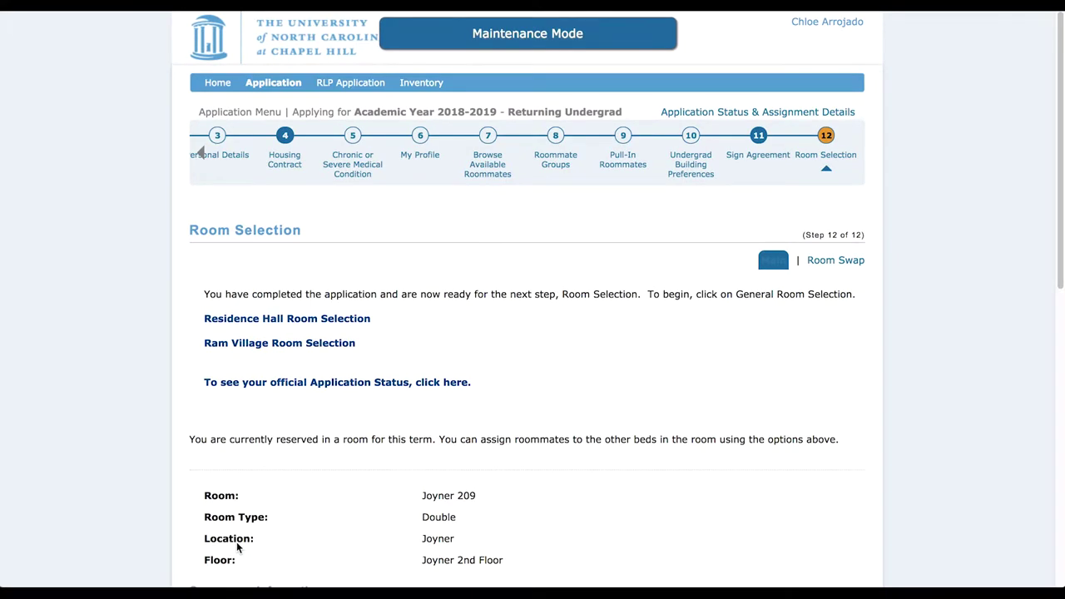
- Scroll through the Room Selection step to review the Joyner 209 double reservation and occupants
{"action": "scroll", "coordinate": [236, 542], "scroll_direction": "down", "scroll_amount": 3}
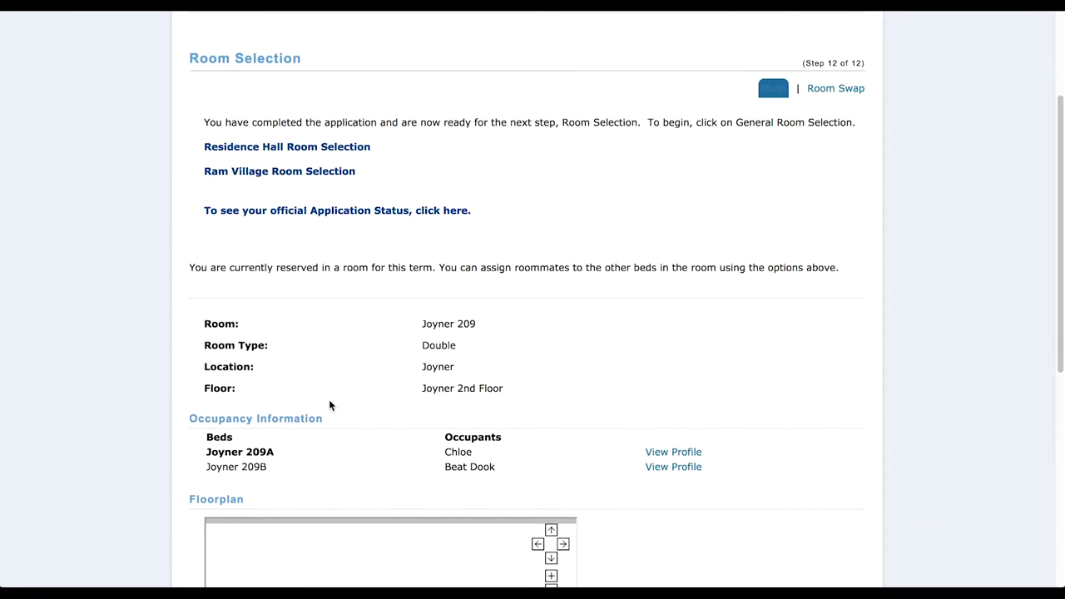
{"action": "scroll", "coordinate": [329, 405], "scroll_direction": "down", "scroll_amount": 2}
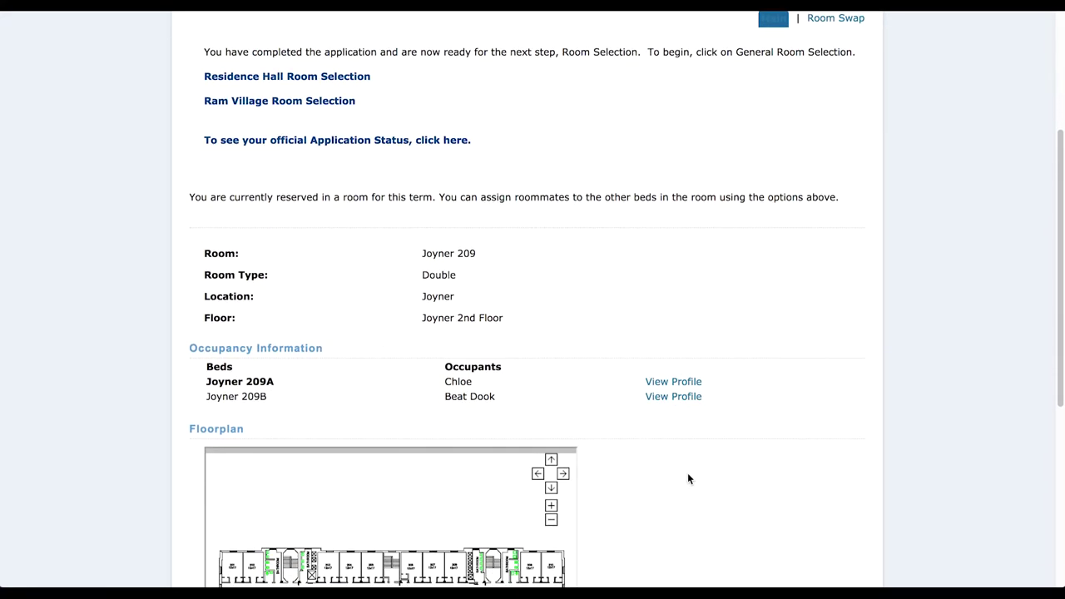
{"action": "scroll", "coordinate": [688, 475], "scroll_direction": "down", "scroll_amount": 3}
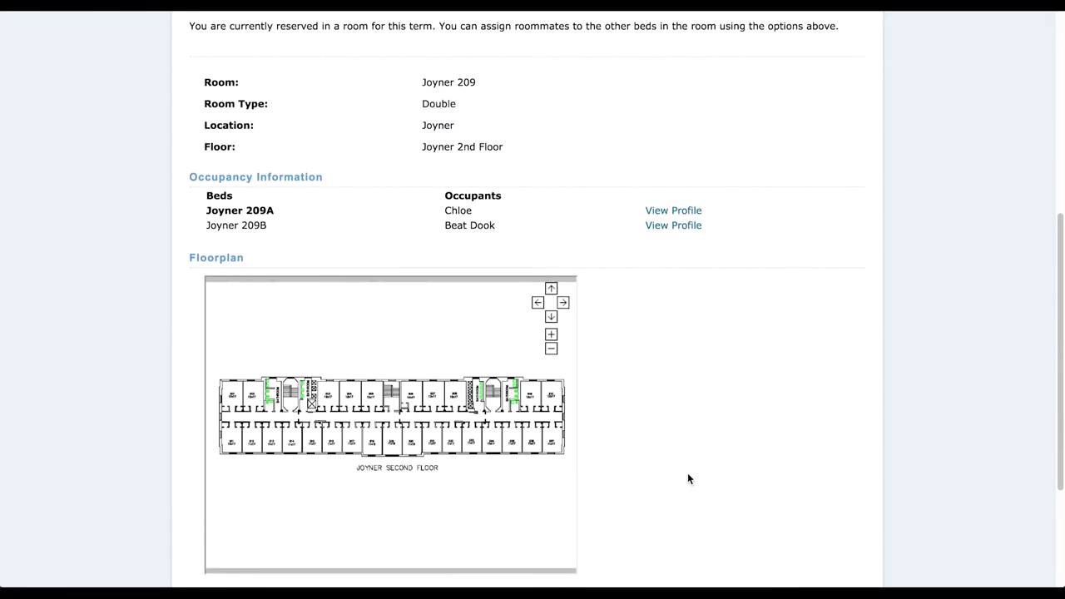
{"action": "scroll", "coordinate": [687, 478], "scroll_direction": "down", "scroll_amount": 2}
{"action": "scroll", "coordinate": [687, 478], "scroll_direction": "up", "scroll_amount": 3}
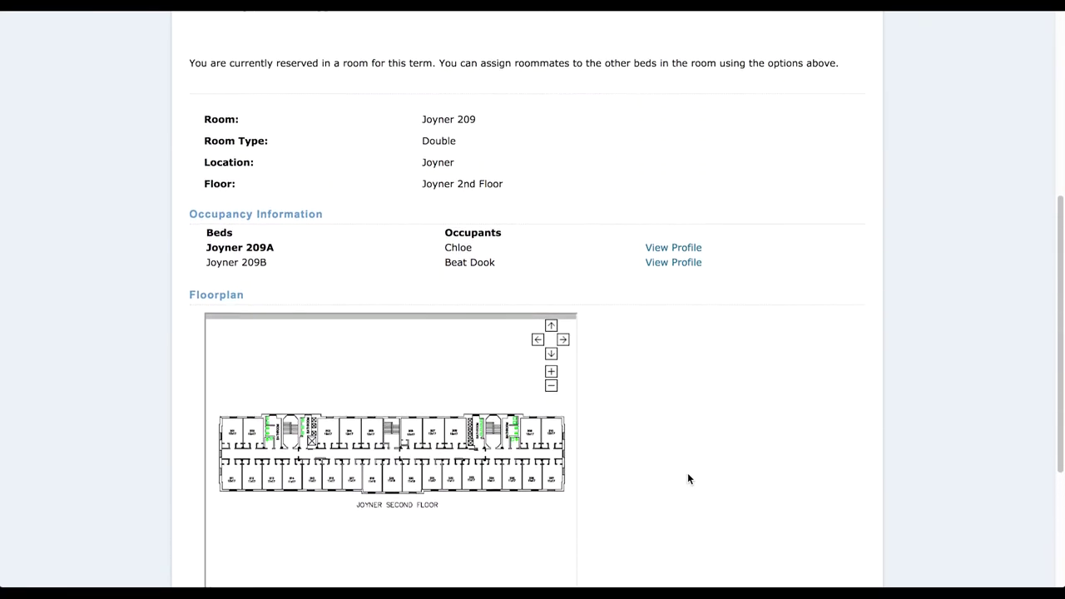
{"action": "scroll", "coordinate": [687, 478], "scroll_direction": "up", "scroll_amount": 1}
{"action": "scroll", "coordinate": [687, 478], "scroll_direction": "down", "scroll_amount": 1}
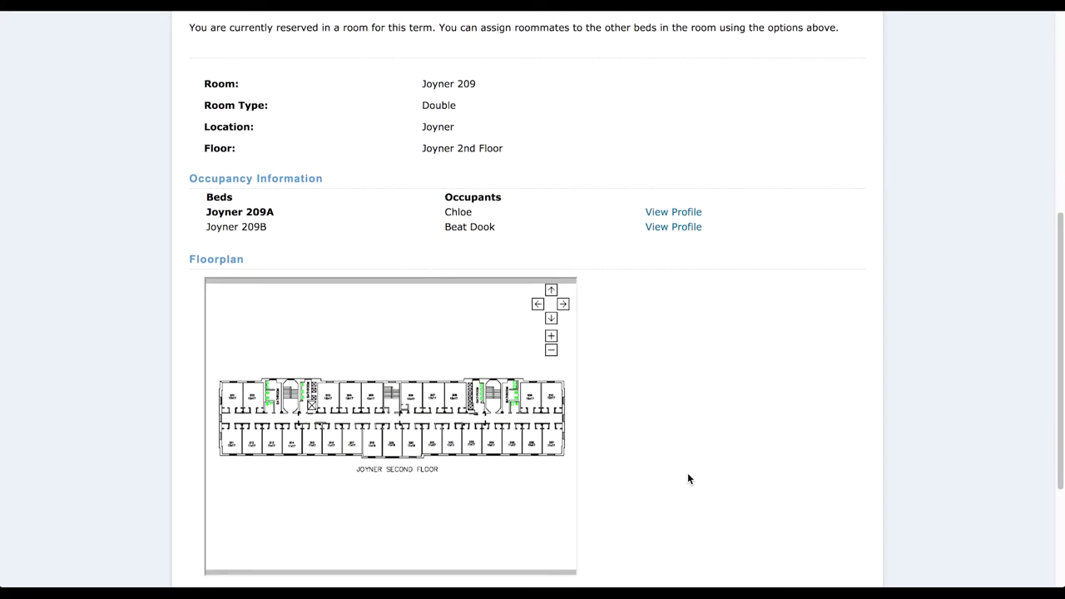
{"action": "scroll", "coordinate": [688, 476], "scroll_direction": "up", "scroll_amount": 5}
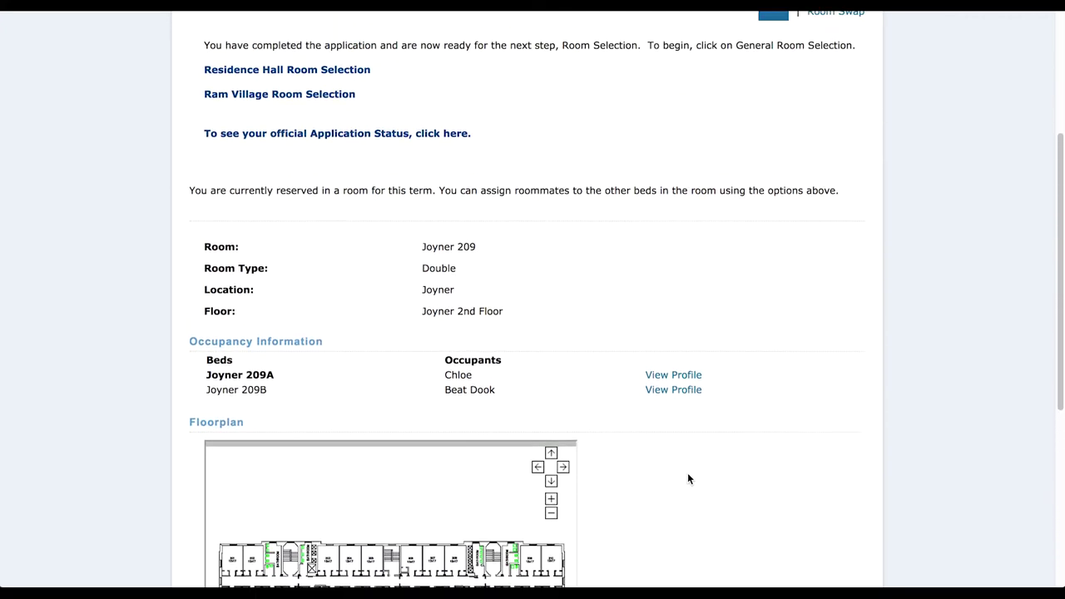
{"action": "scroll", "coordinate": [687, 478], "scroll_direction": "up", "scroll_amount": 1}
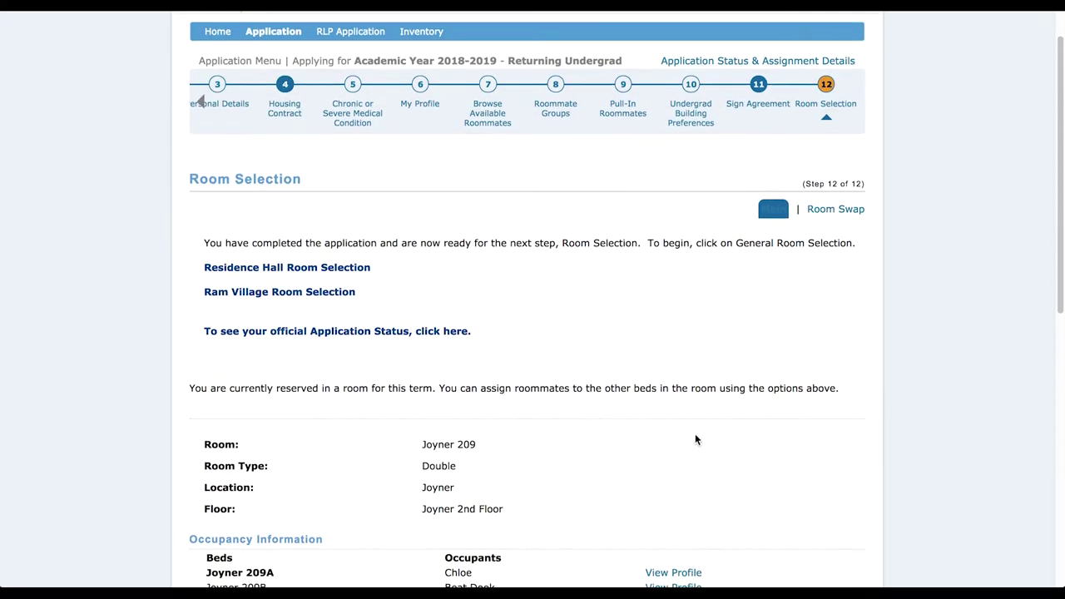
{"action": "scroll", "coordinate": [832, 112], "scroll_direction": "up", "scroll_amount": 1}
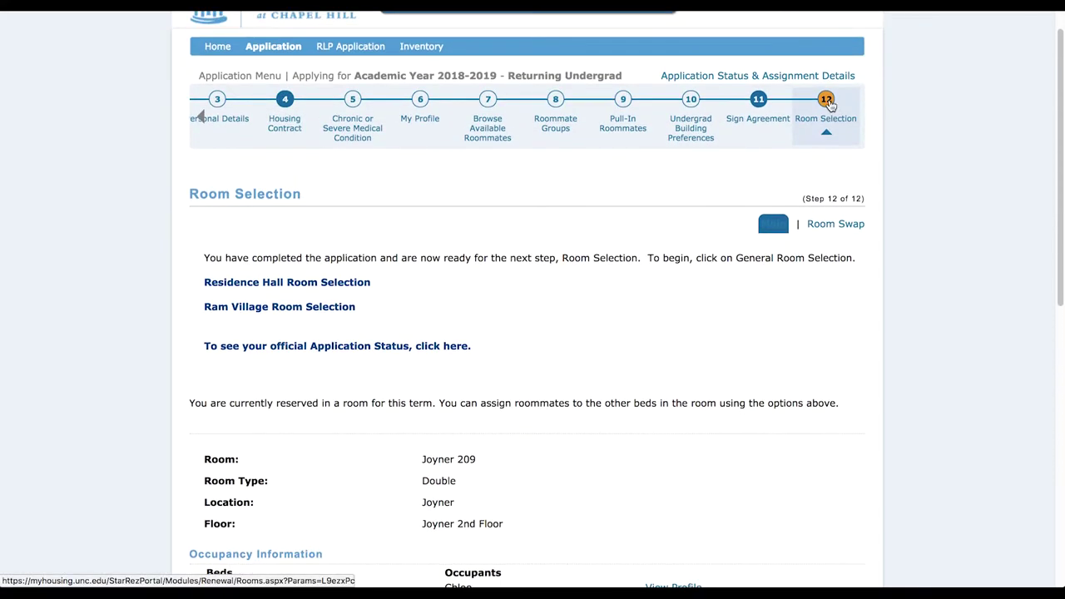
- Review Application Status & Assignment Details down to Floorplan and Roommate Details, zooming the floor plan
{"action": "left_click", "coordinate": [825, 79]}
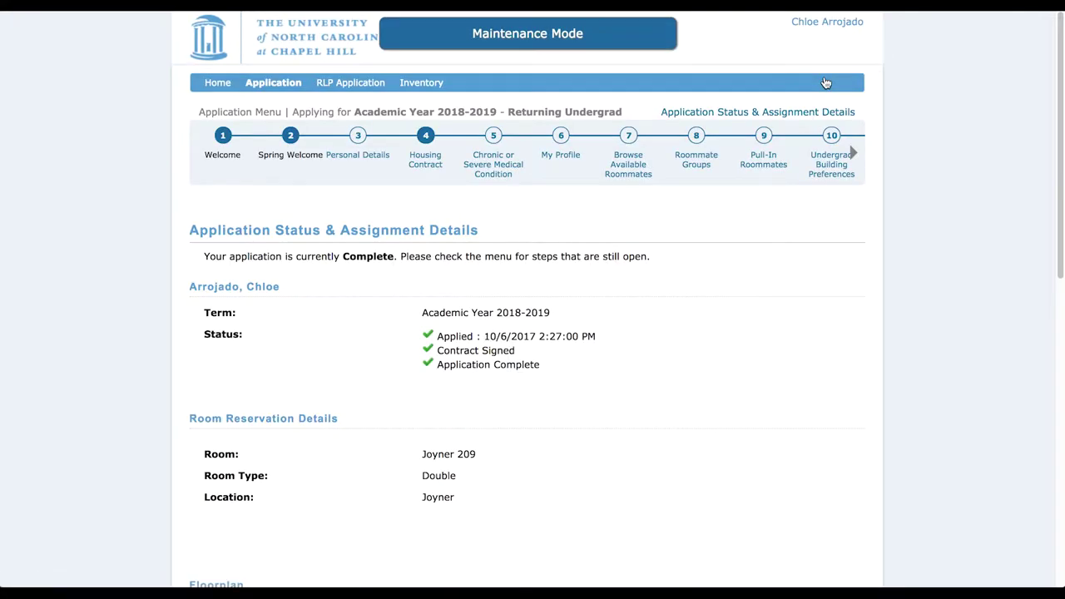
{"action": "scroll", "coordinate": [799, 321], "scroll_direction": "down", "scroll_amount": 3}
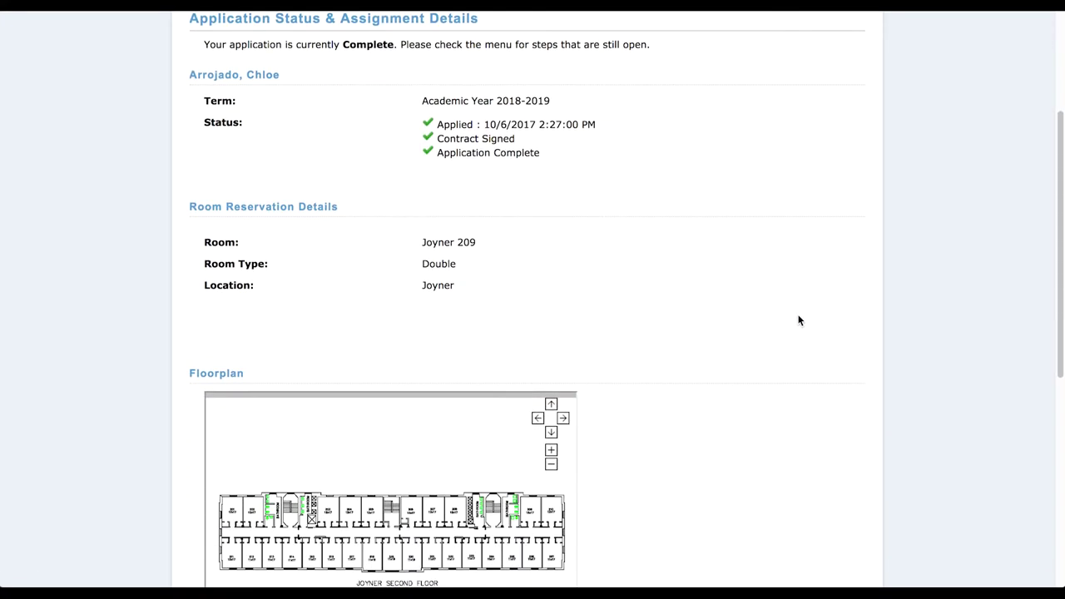
{"action": "scroll", "coordinate": [799, 320], "scroll_direction": "down", "scroll_amount": 2}
{"action": "scroll", "coordinate": [798, 320], "scroll_direction": "down", "scroll_amount": 2}
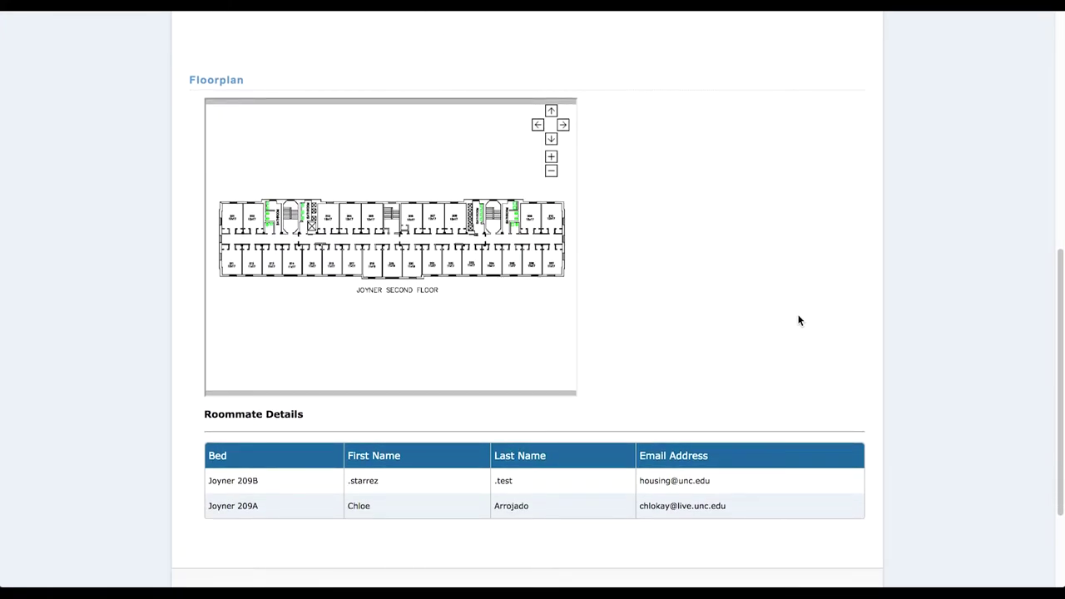
{"action": "scroll", "coordinate": [799, 320], "scroll_direction": "up", "scroll_amount": 1}
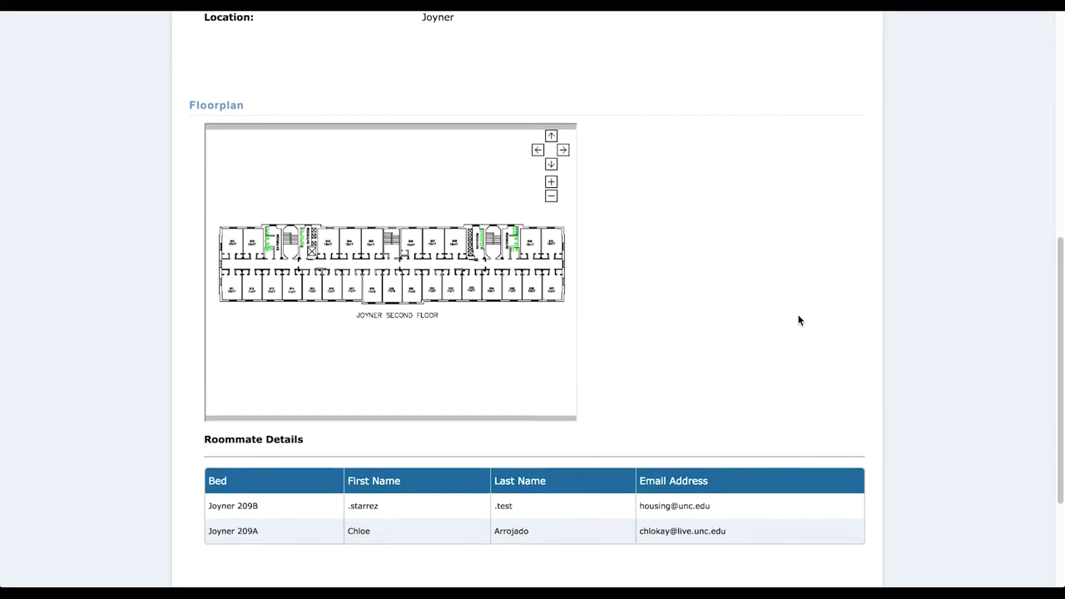
{"action": "left_click", "coordinate": [552, 181]}
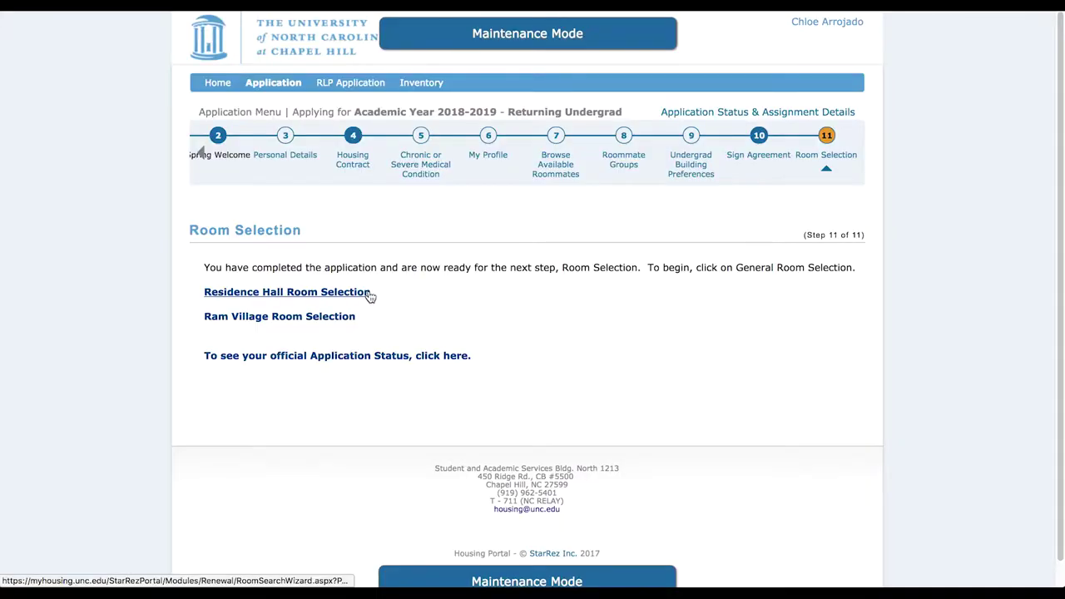
- Restart Residence Hall Room Selection and choose Morrison from the building list
{"action": "left_click", "coordinate": [366, 294]}
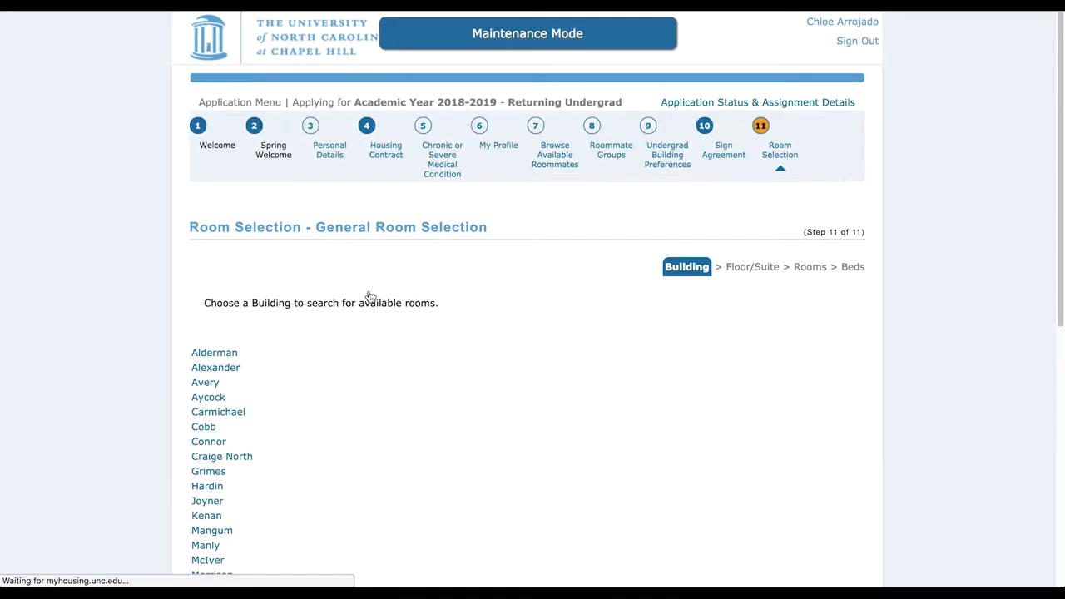
{"action": "scroll", "coordinate": [565, 334], "scroll_direction": "down", "scroll_amount": 3}
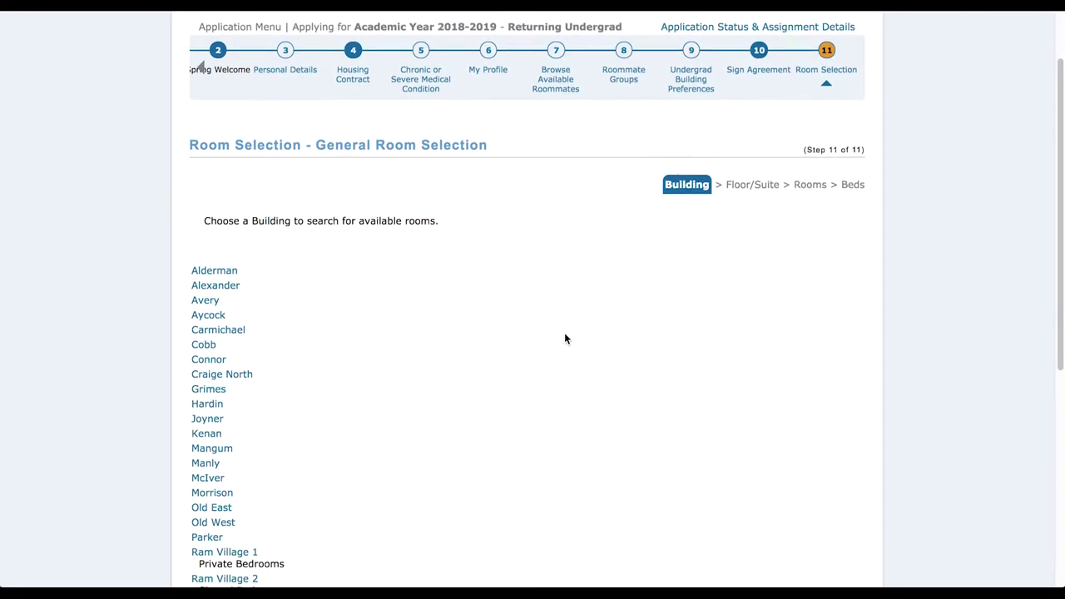
{"action": "scroll", "coordinate": [565, 334], "scroll_direction": "down", "scroll_amount": 3}
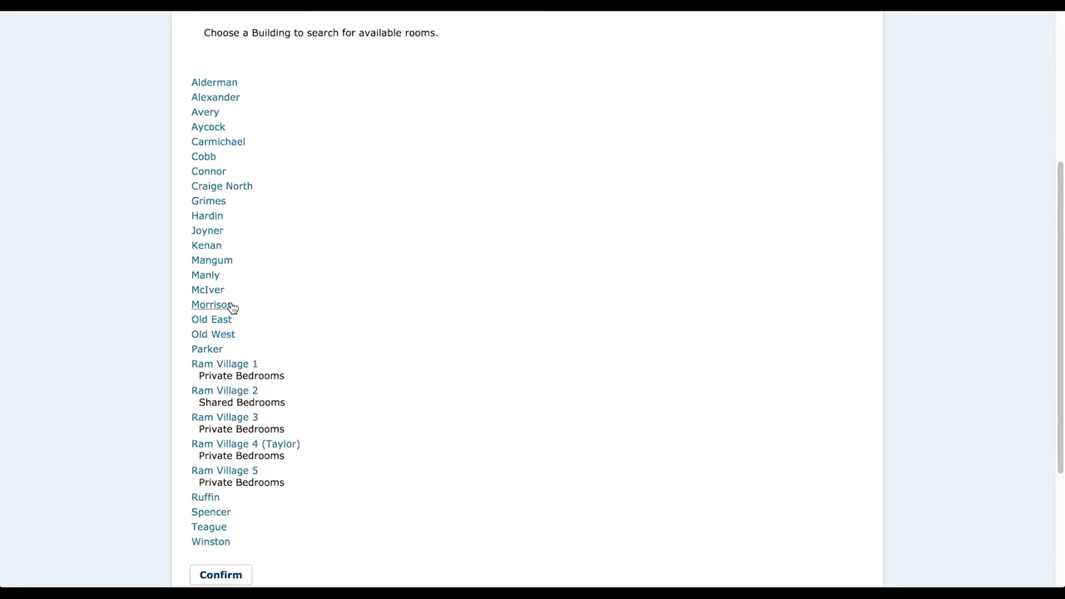
{"action": "left_click", "coordinate": [223, 308]}
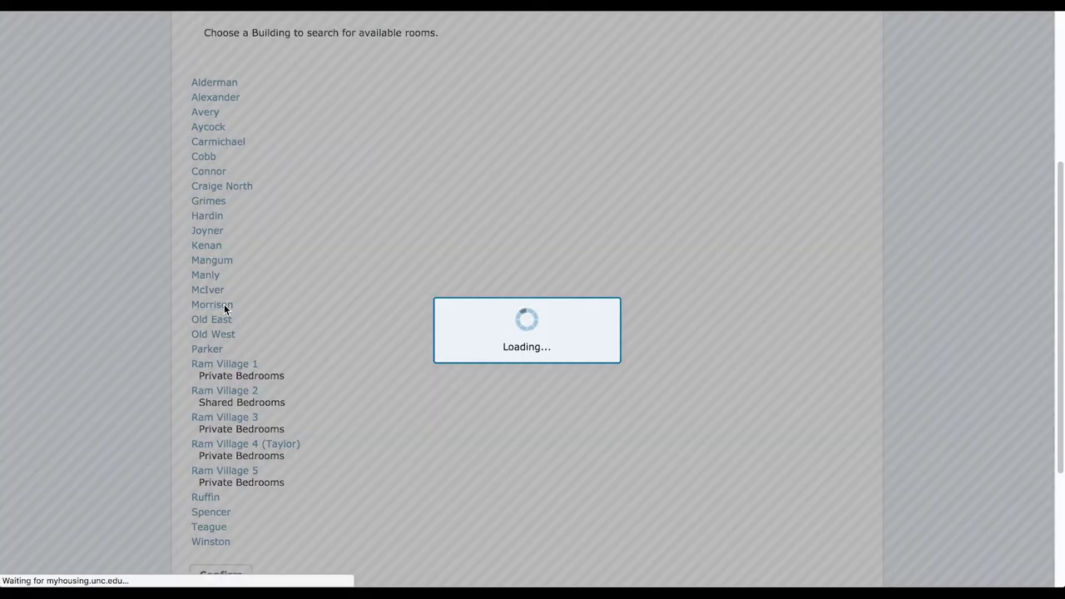
{"action": "scroll", "coordinate": [224, 308], "scroll_direction": "down", "scroll_amount": 3}
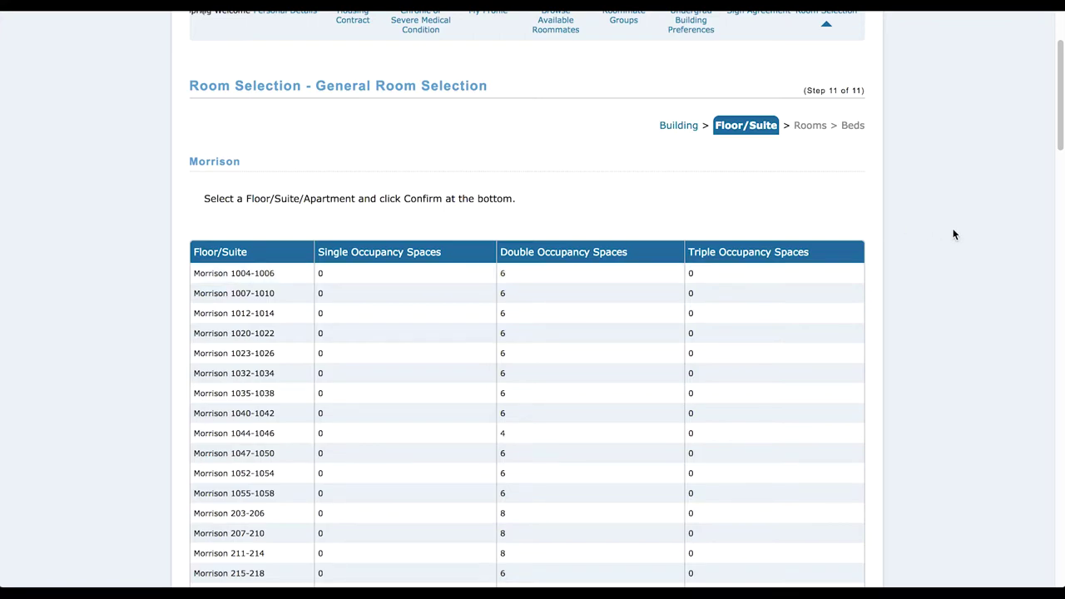
- Select the Morrison 1007-1010 suite in the Floor/Suite table and confirm it
{"action": "scroll", "coordinate": [954, 235], "scroll_direction": "down", "scroll_amount": 2}
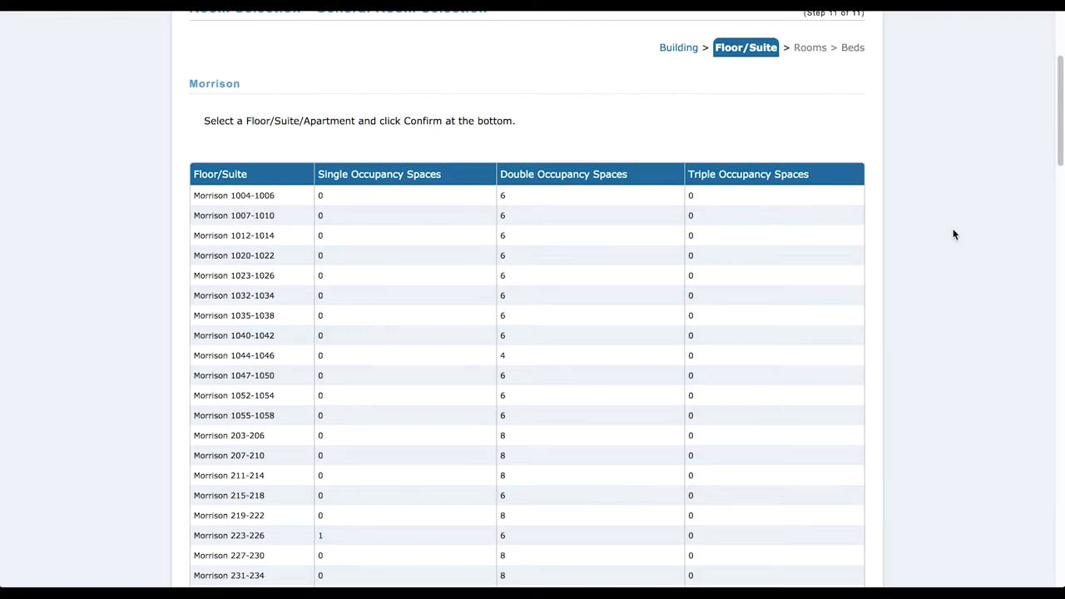
{"action": "scroll", "coordinate": [955, 235], "scroll_direction": "down", "scroll_amount": 3}
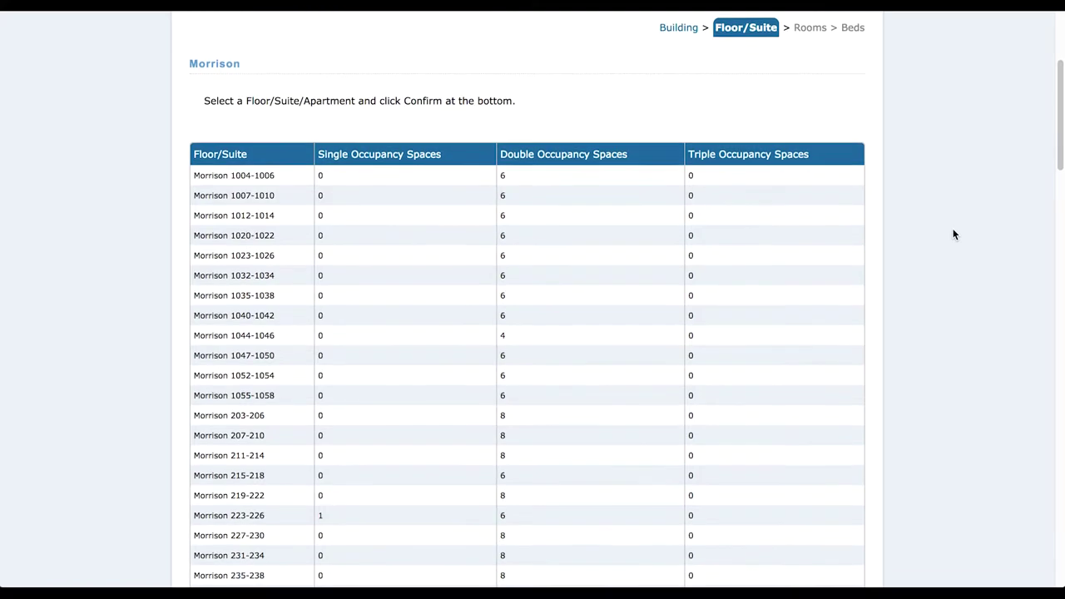
{"action": "scroll", "coordinate": [954, 234], "scroll_direction": "down", "scroll_amount": 2}
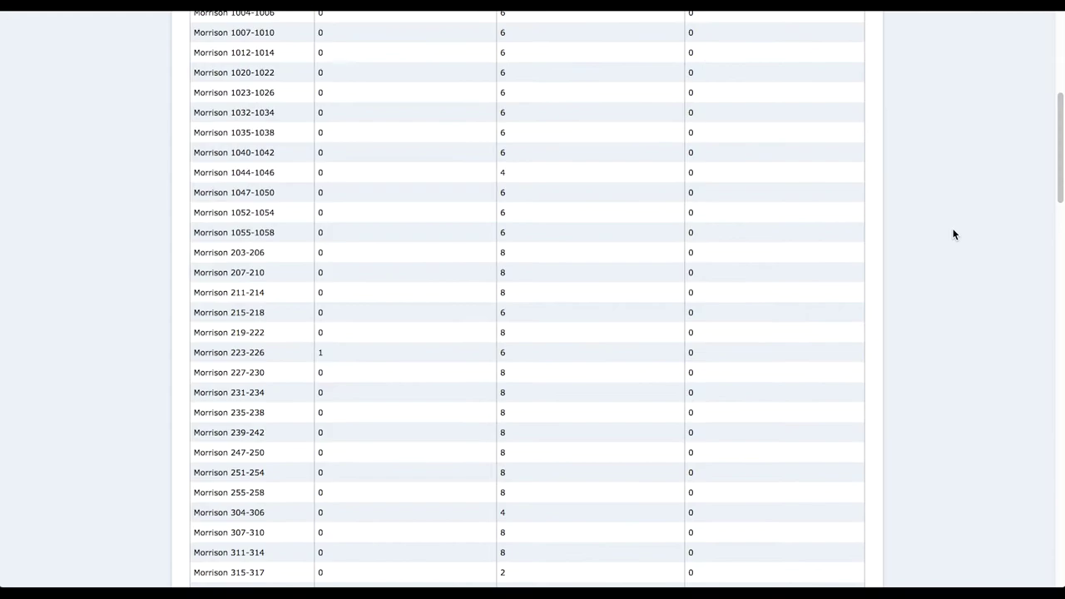
{"action": "scroll", "coordinate": [953, 231], "scroll_direction": "up", "scroll_amount": 1}
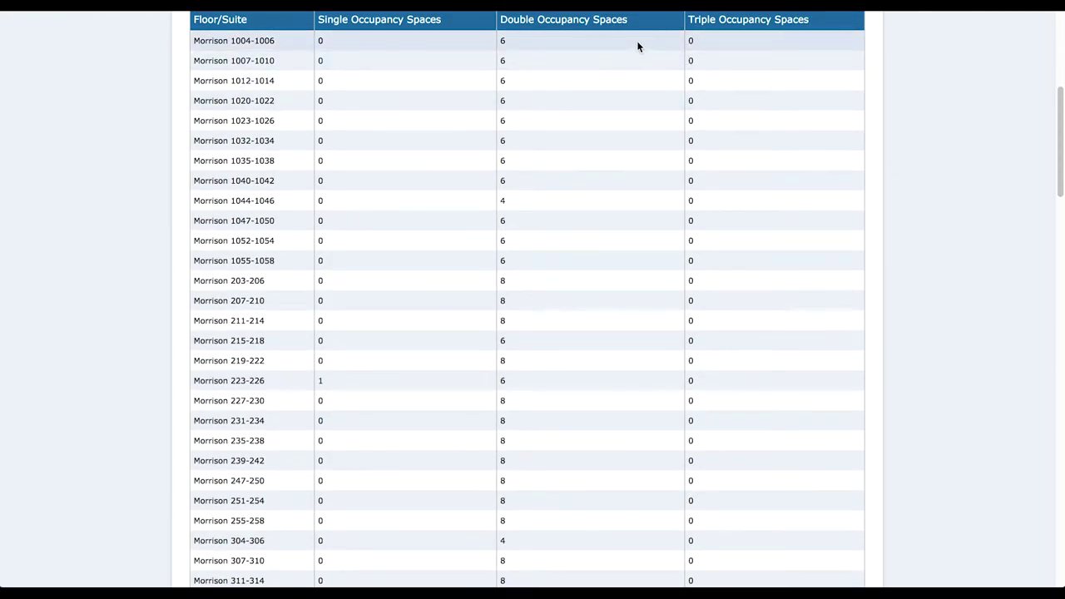
{"action": "scroll", "coordinate": [946, 321], "scroll_direction": "down", "scroll_amount": 20}
{"action": "scroll", "coordinate": [946, 321], "scroll_direction": "up", "scroll_amount": 19}
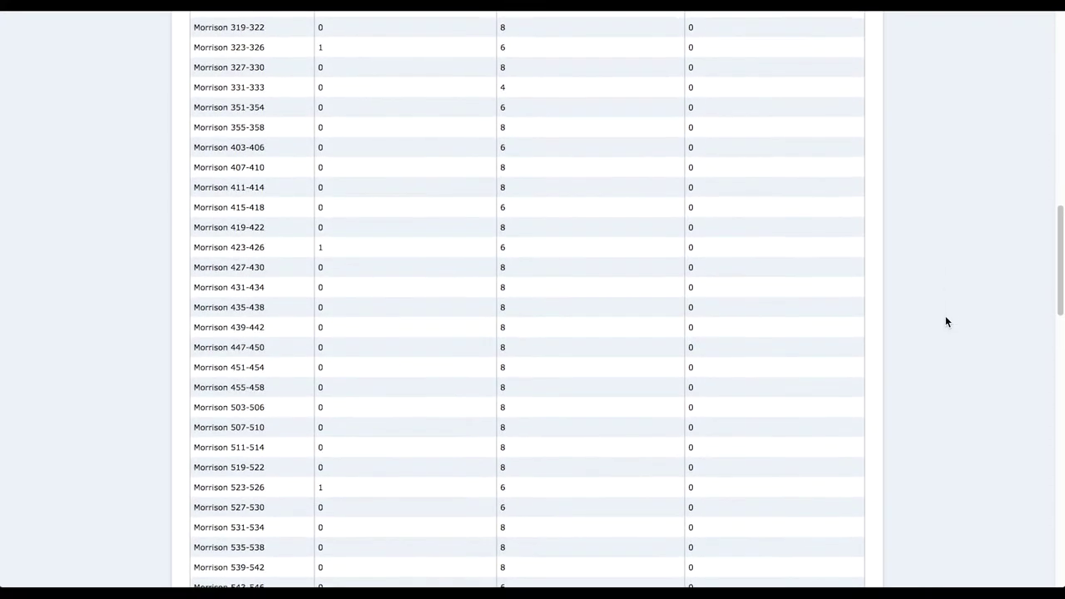
{"action": "scroll", "coordinate": [946, 318], "scroll_direction": "up", "scroll_amount": 5}
{"action": "scroll", "coordinate": [946, 318], "scroll_direction": "down", "scroll_amount": 2}
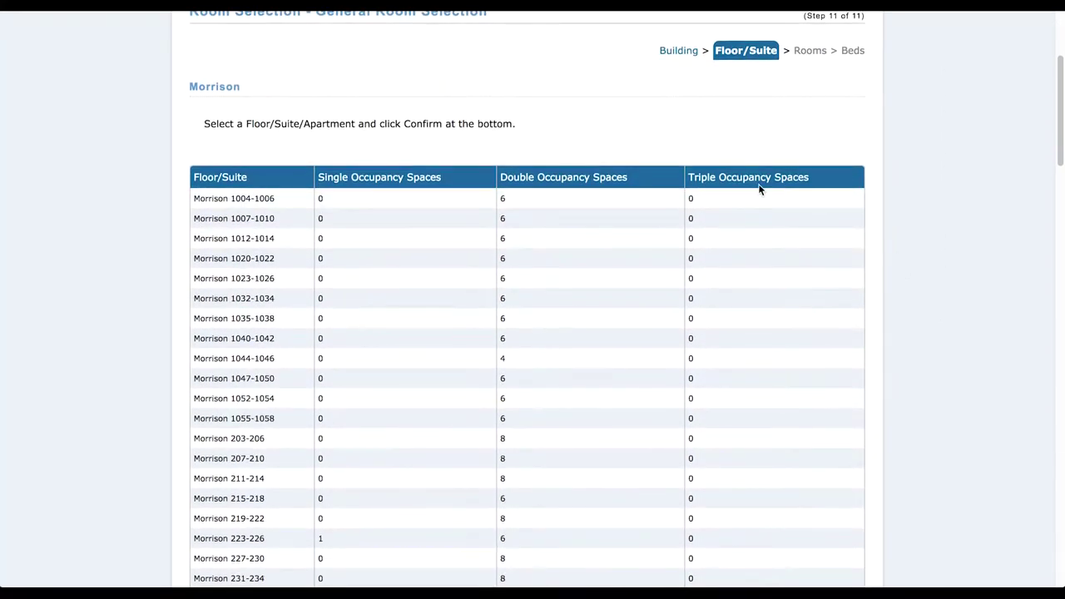
{"action": "left_click", "coordinate": [693, 217]}
{"action": "scroll", "coordinate": [949, 299], "scroll_direction": "down", "scroll_amount": 10}
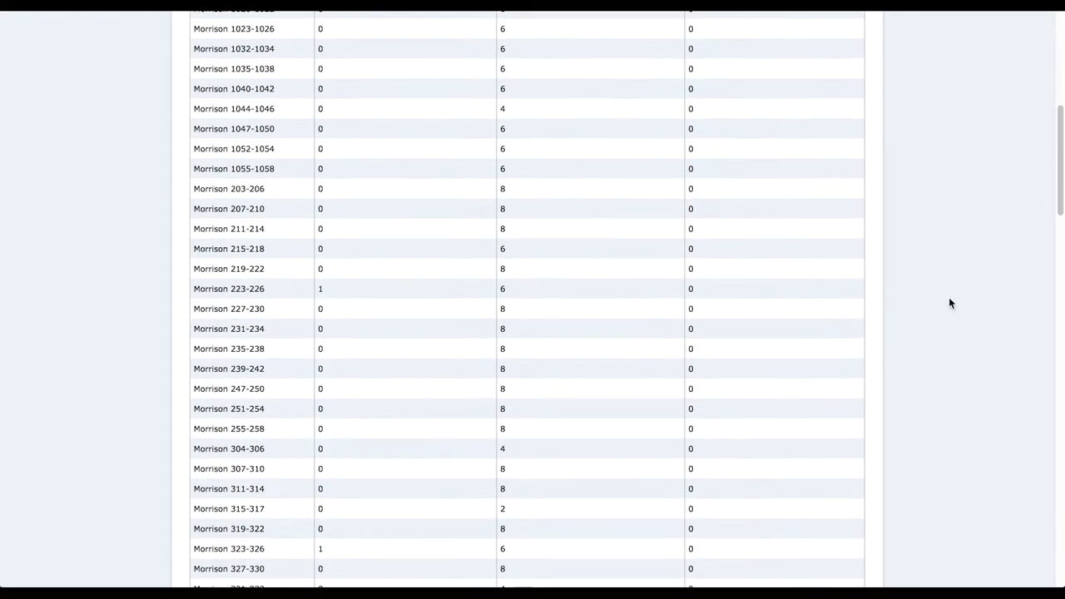
{"action": "scroll", "coordinate": [948, 277], "scroll_direction": "down", "scroll_amount": 10}
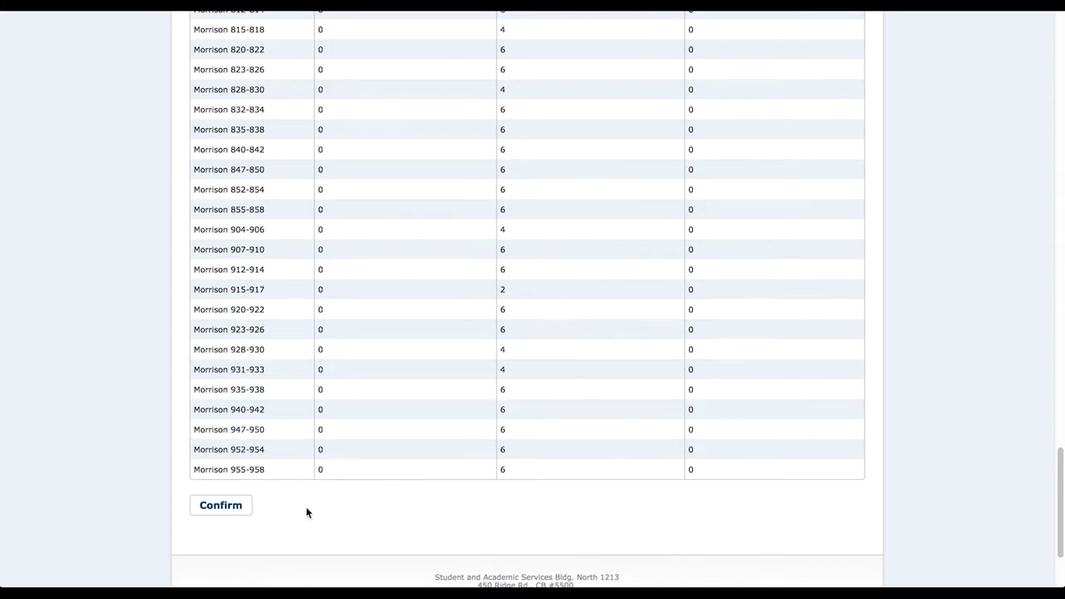
{"action": "left_click", "coordinate": [241, 509]}
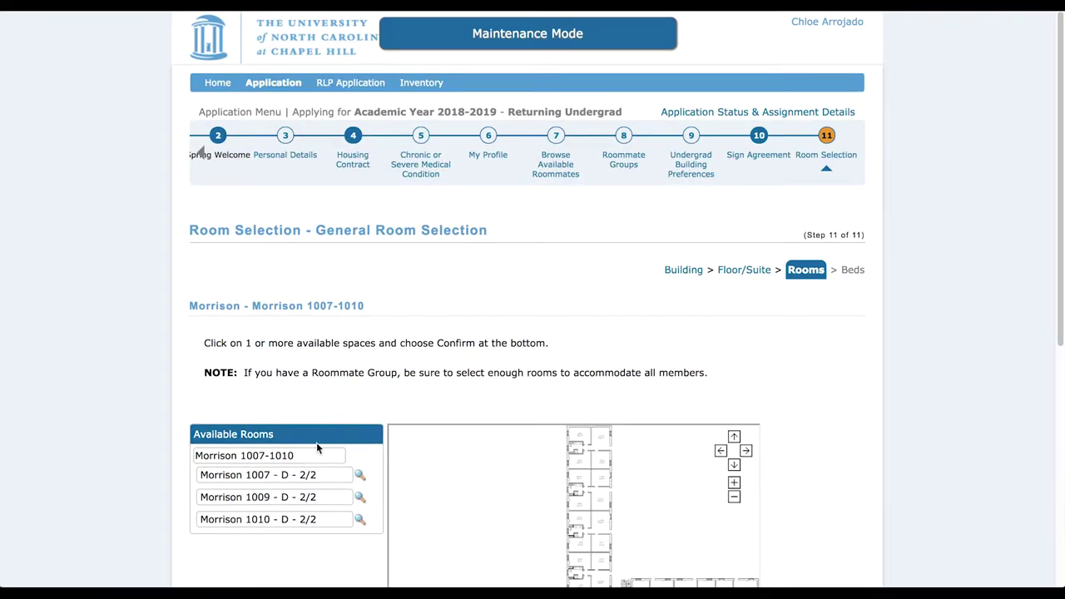
- Zoom and pan the Morrison tenth floor plan to read rooms 1004 through 1013
{"action": "scroll", "coordinate": [364, 403], "scroll_direction": "down", "scroll_amount": 4}
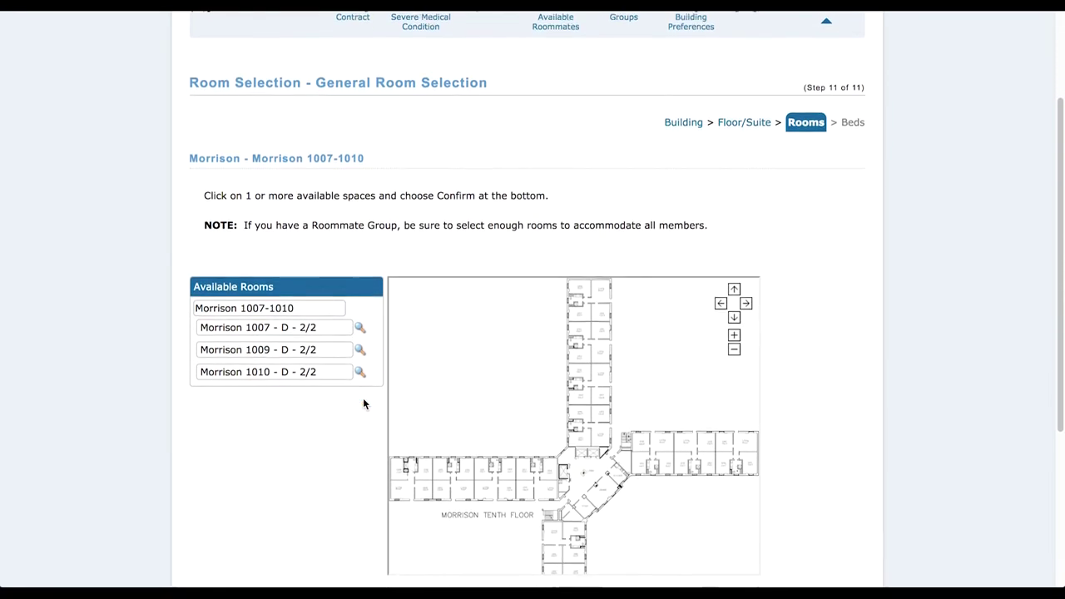
{"action": "scroll", "coordinate": [363, 403], "scroll_direction": "down", "scroll_amount": 2}
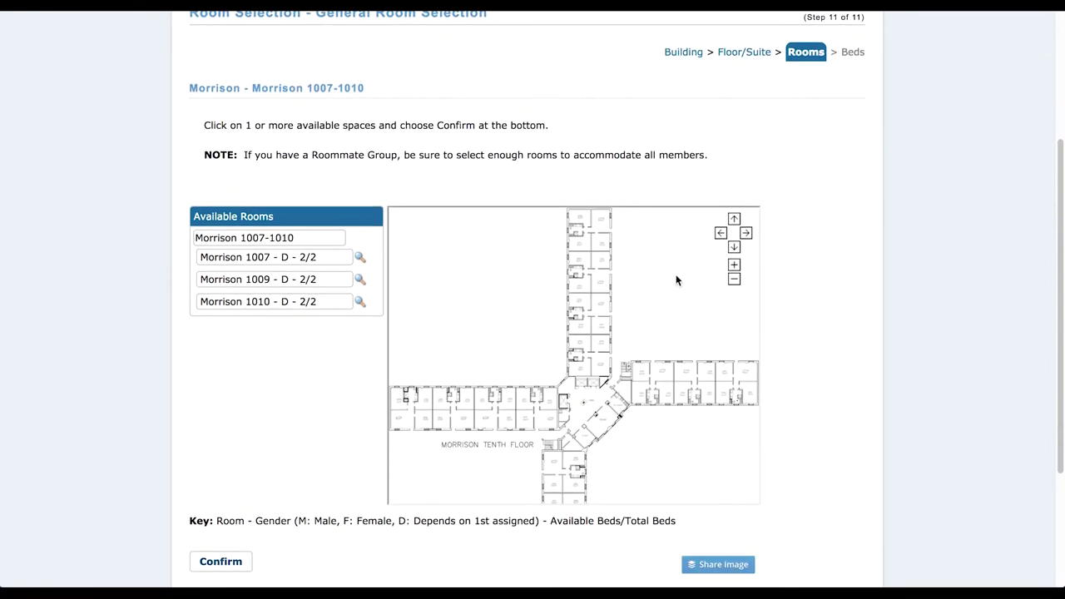
{"action": "left_click", "coordinate": [734, 266]}
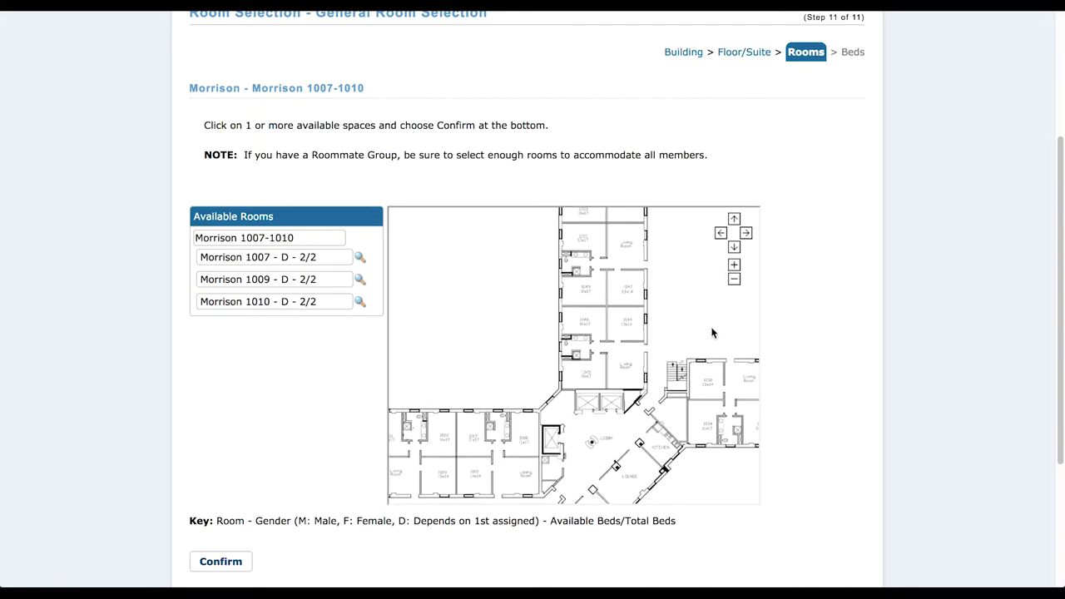
{"action": "left_click_drag", "start_coordinate": [712, 333], "coordinate": [730, 321]}
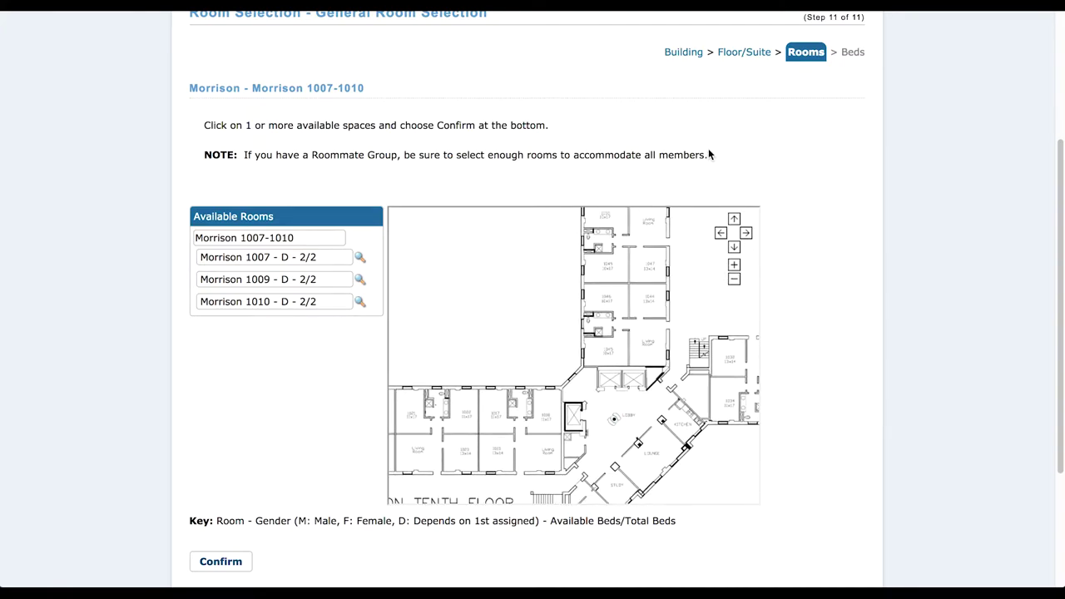
{"action": "left_click_drag", "start_coordinate": [620, 308], "coordinate": [613, 176]}
{"action": "left_click_drag", "start_coordinate": [596, 356], "coordinate": [596, 329]}
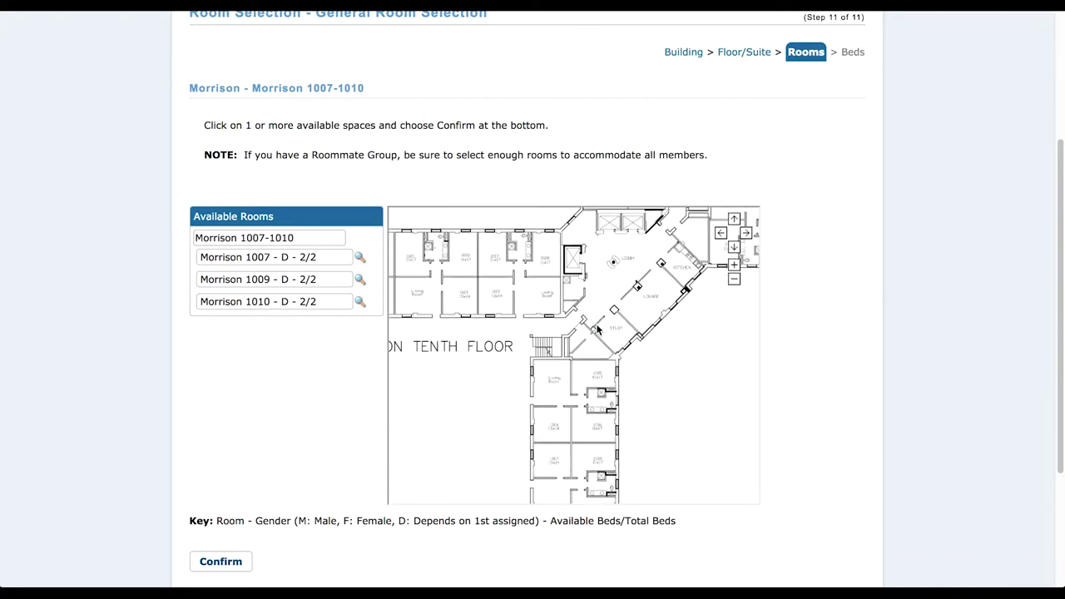
{"action": "left_click_drag", "start_coordinate": [604, 401], "coordinate": [604, 361]}
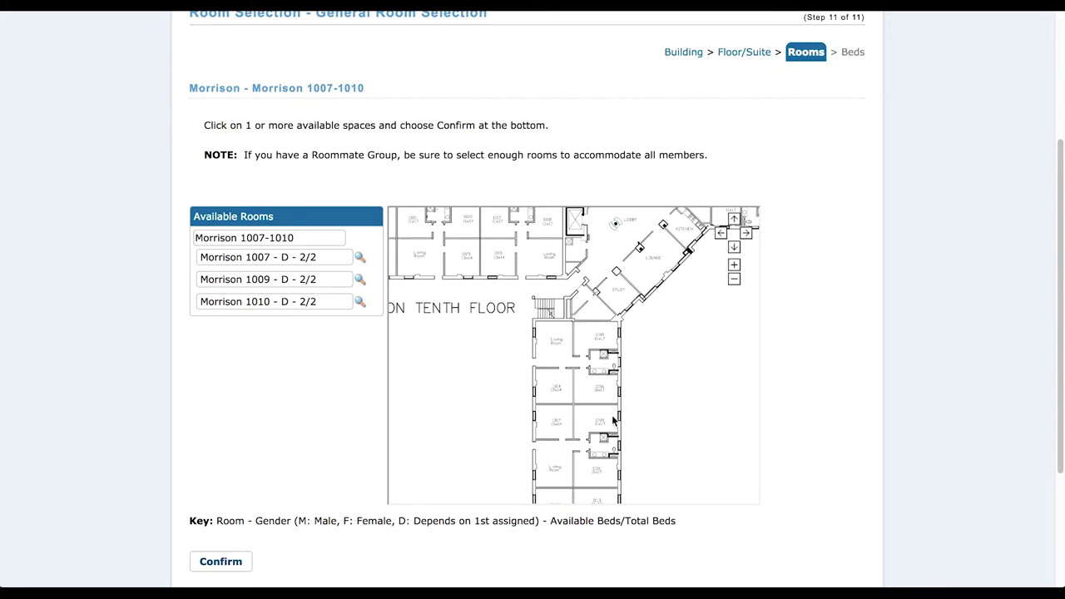
{"action": "left_click_drag", "start_coordinate": [616, 425], "coordinate": [613, 395]}
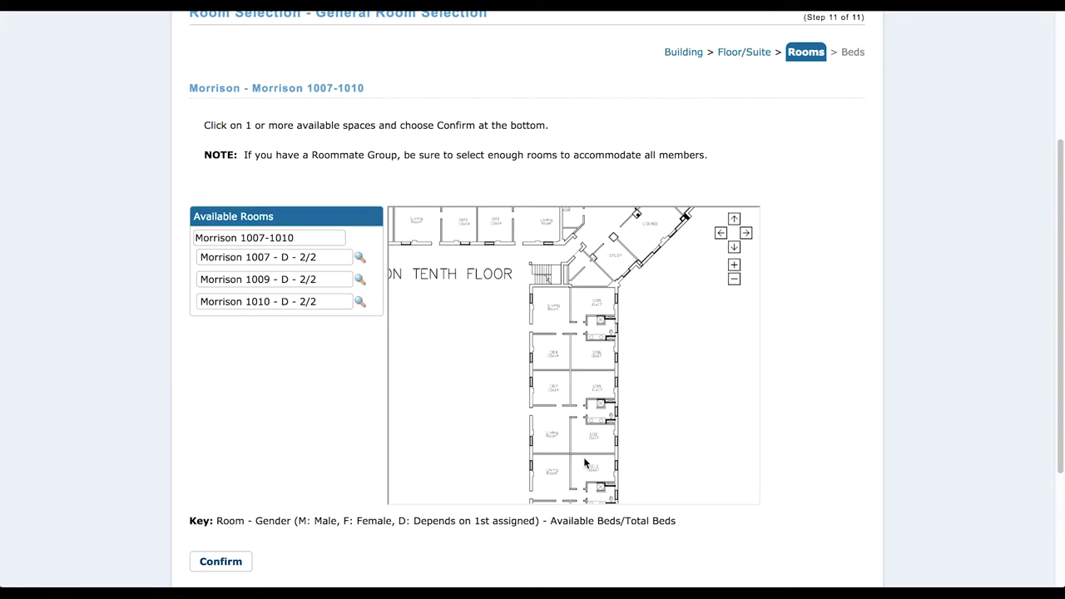
{"action": "left_click", "coordinate": [734, 264]}
{"action": "scroll", "coordinate": [700, 326], "scroll_direction": "down", "scroll_amount": 2}
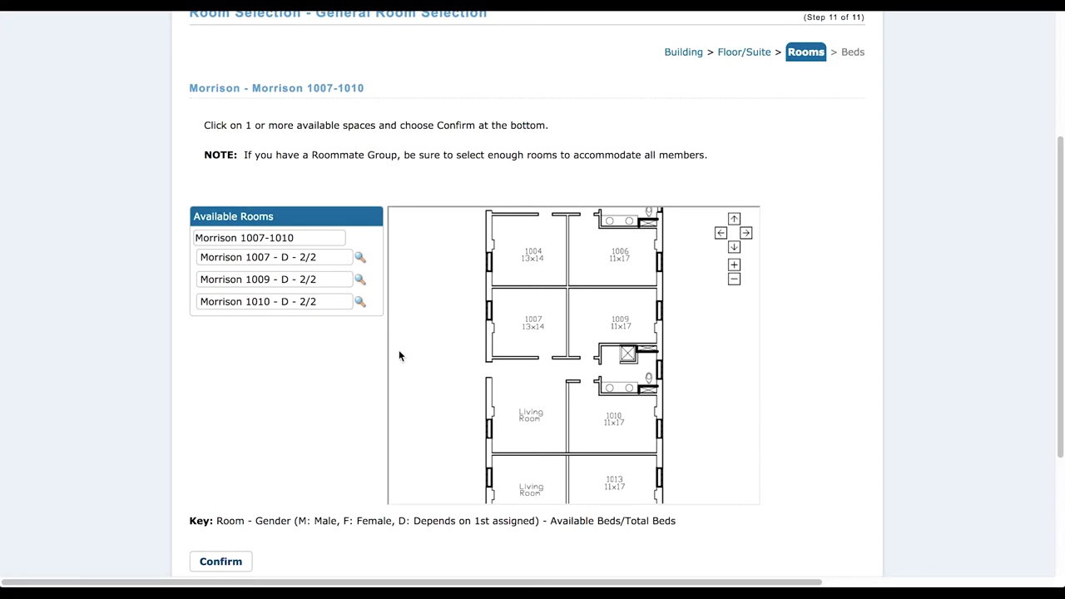
- Select Morrison 1010 and Morrison 1009 and confirm them
{"action": "left_click", "coordinate": [334, 309]}
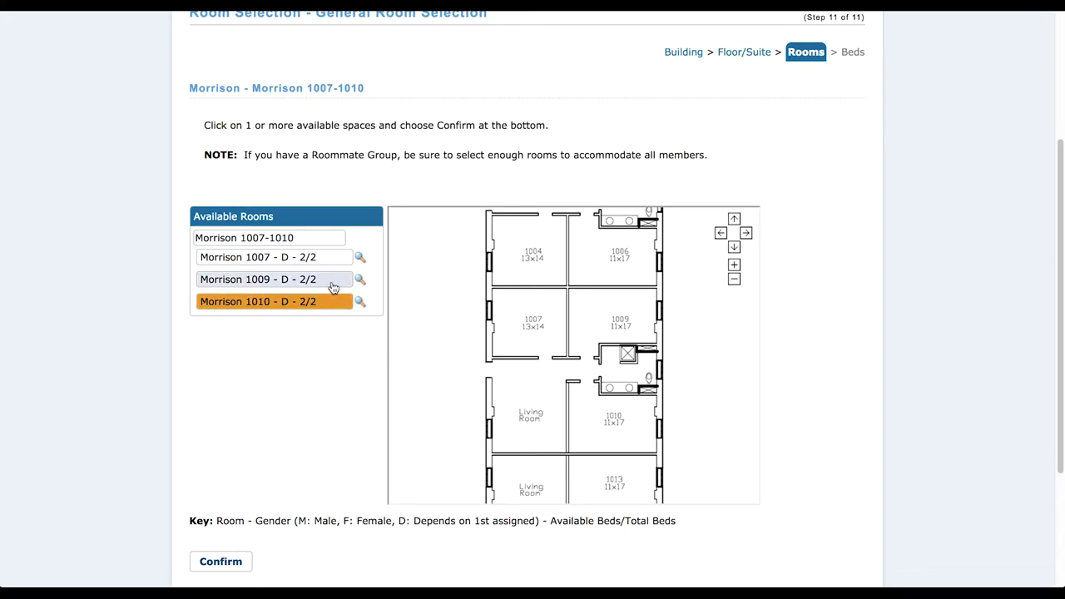
{"action": "left_click", "coordinate": [334, 282]}
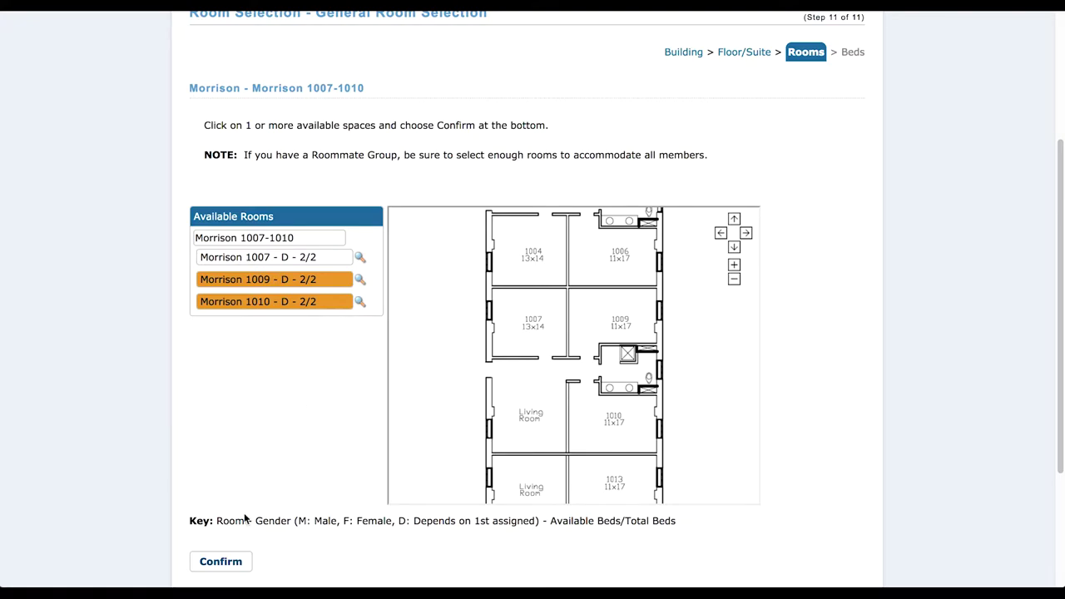
{"action": "left_click", "coordinate": [221, 562]}
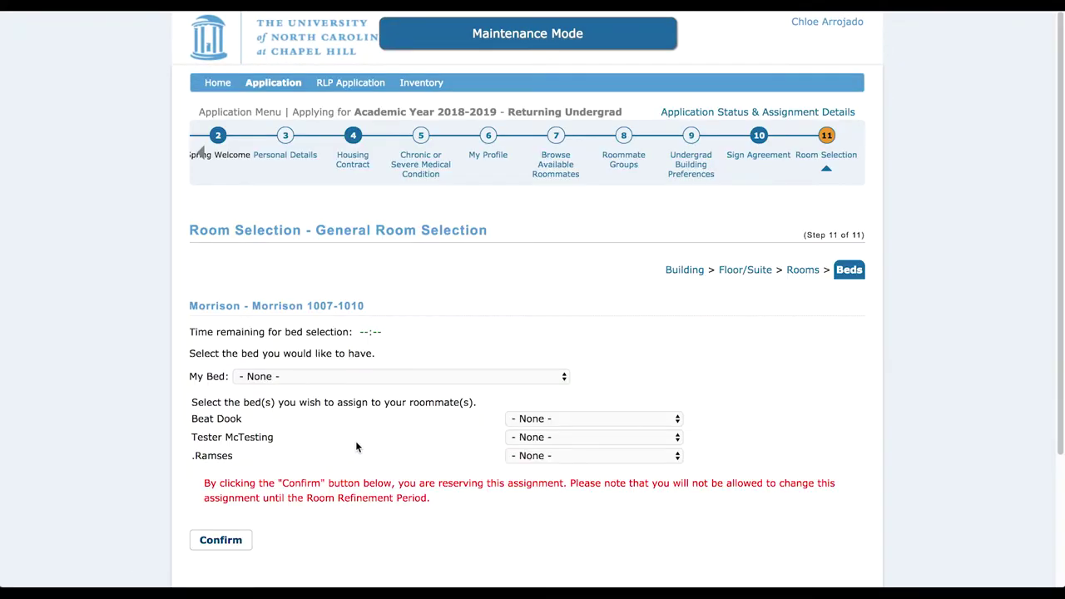
- Assign yourself bed 1010A, the roommates 1010B, 1009A and 1009B, and confirm
{"action": "scroll", "coordinate": [358, 447], "scroll_direction": "down", "scroll_amount": 1}
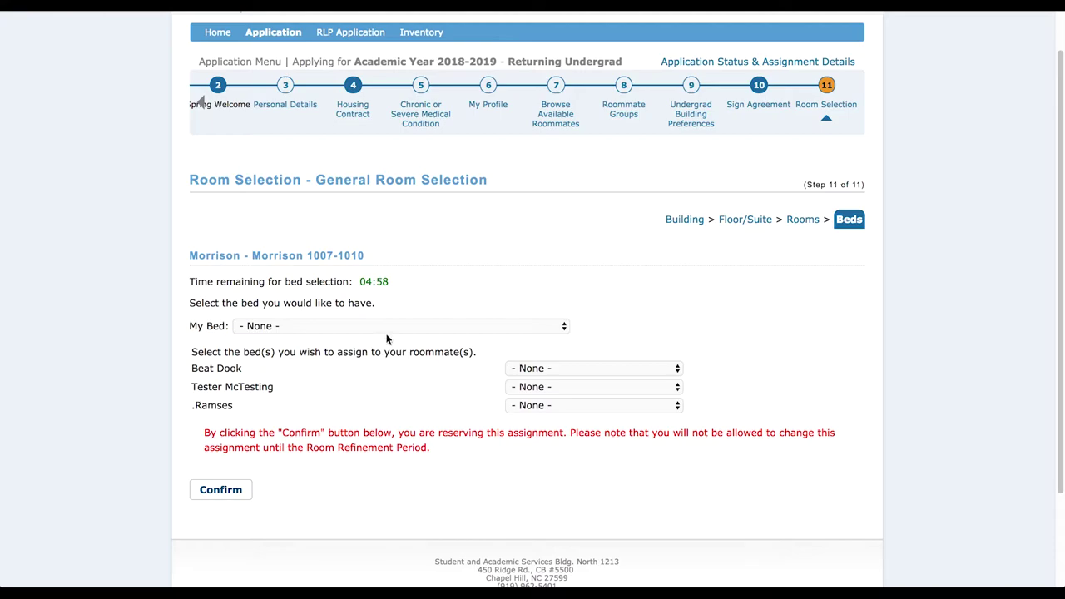
{"action": "left_click", "coordinate": [388, 327]}
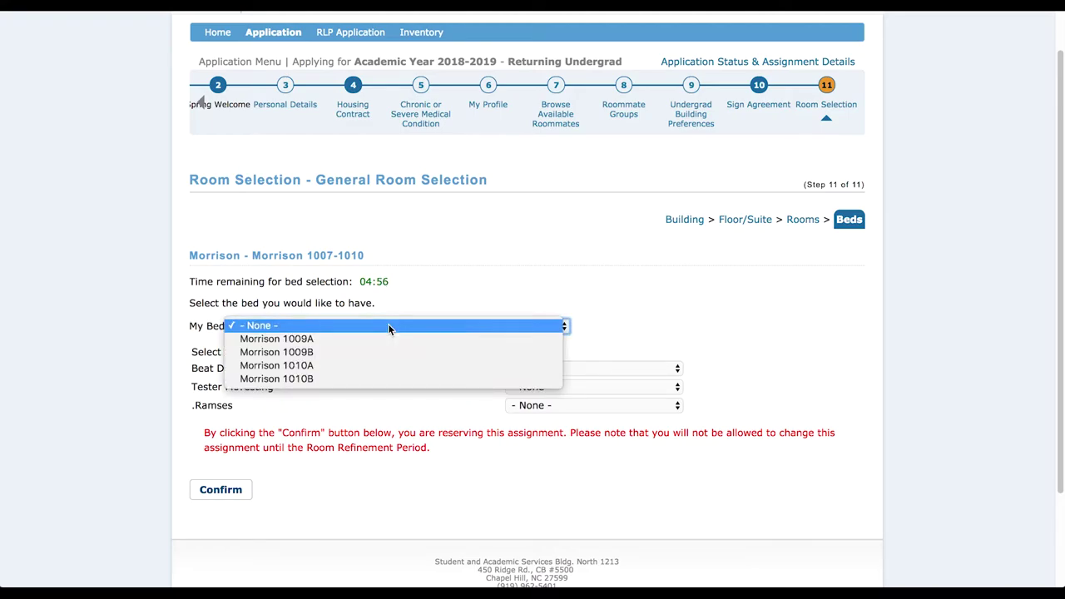
{"action": "left_click", "coordinate": [381, 367]}
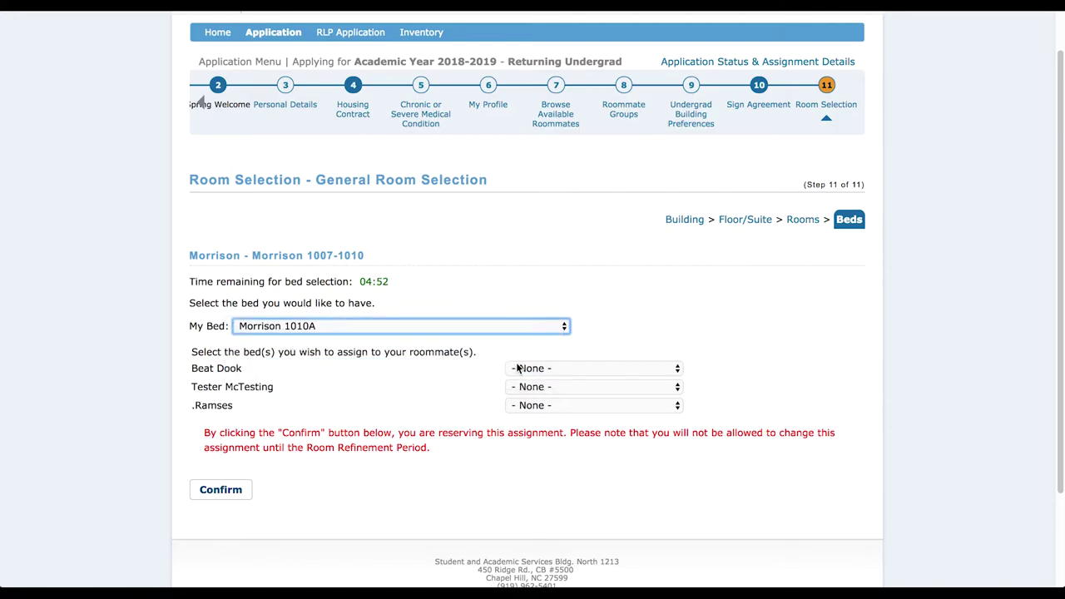
{"action": "left_click", "coordinate": [530, 371]}
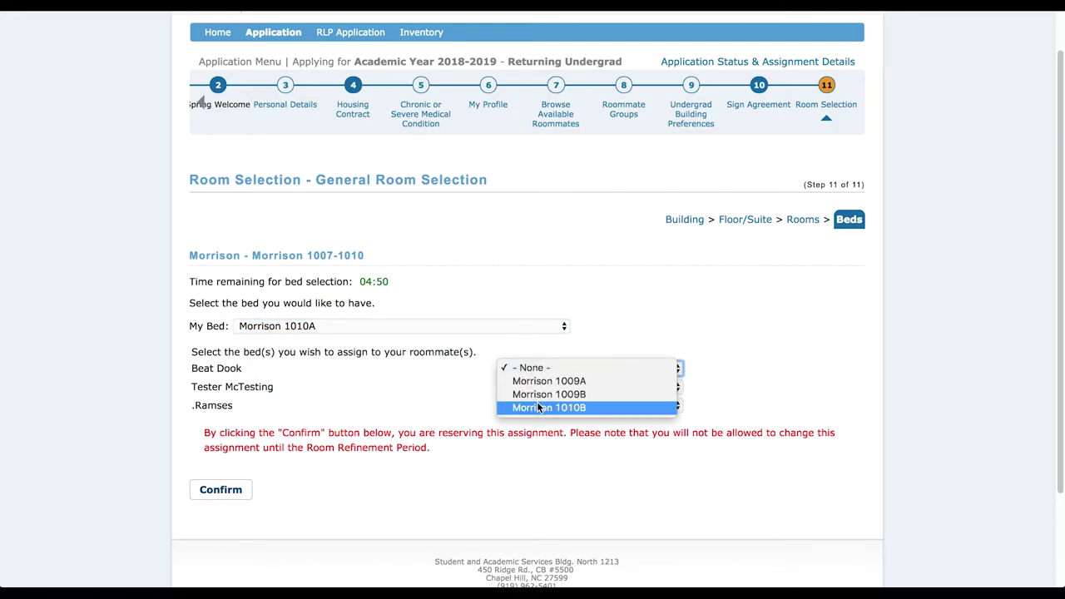
{"action": "left_click", "coordinate": [538, 408]}
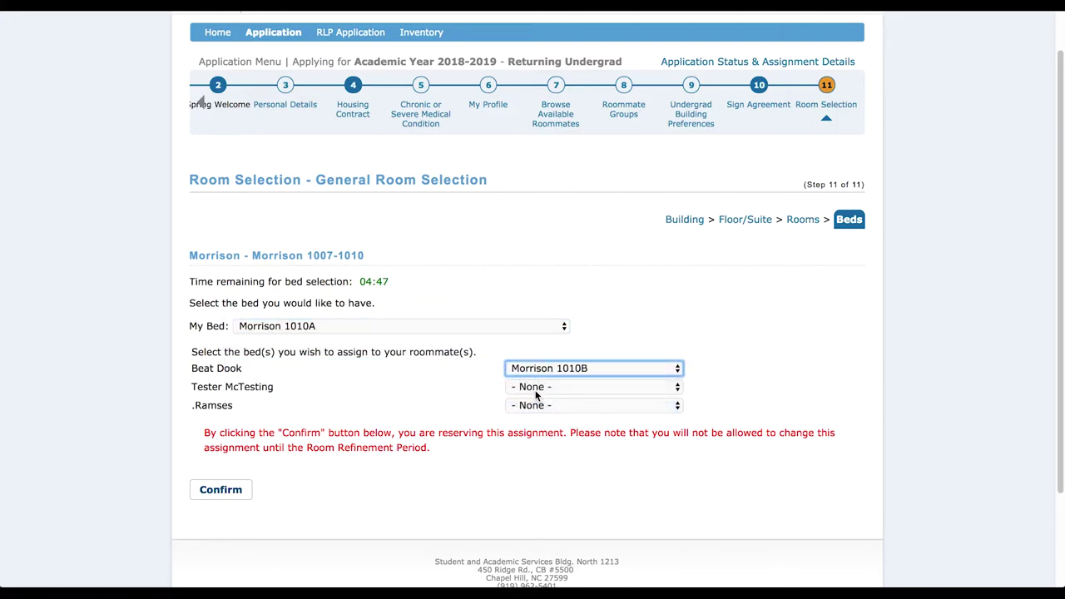
{"action": "left_click", "coordinate": [539, 387]}
{"action": "left_click", "coordinate": [541, 396]}
{"action": "left_click", "coordinate": [538, 406]}
{"action": "left_click", "coordinate": [540, 418]}
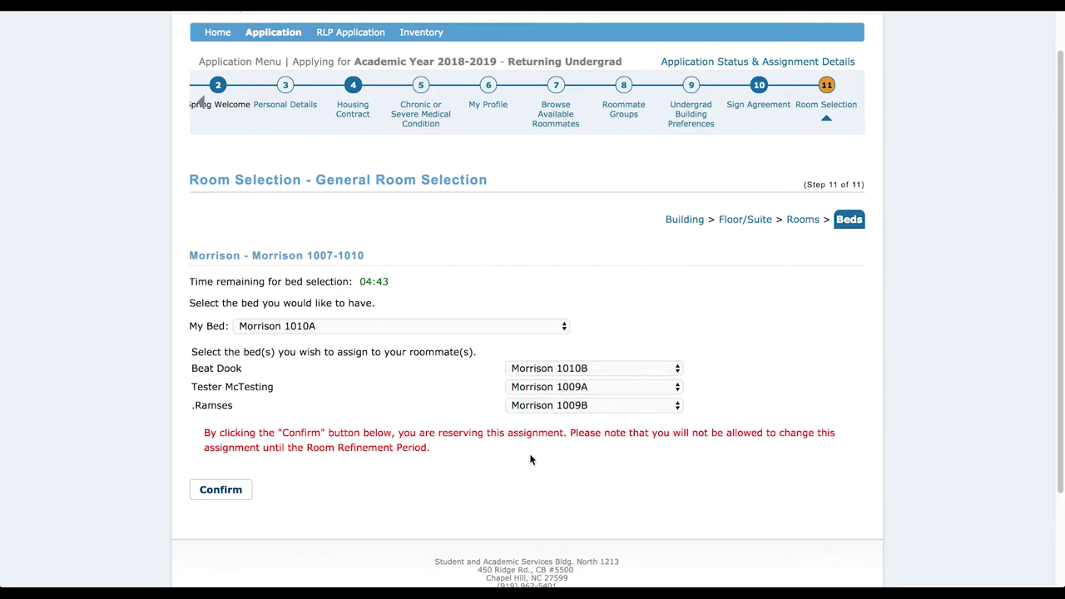
{"action": "left_click", "coordinate": [221, 493]}
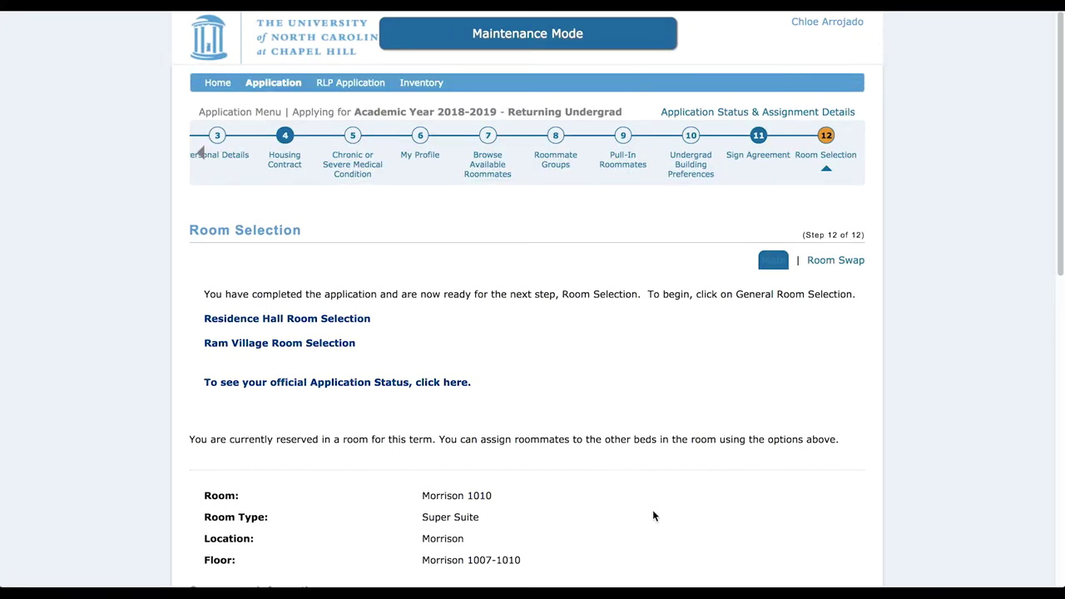
- Zoom the floorplan in twice and pan it to show rooms 1004–1010
{"action": "scroll", "coordinate": [653, 513], "scroll_direction": "down", "scroll_amount": 2}
{"action": "scroll", "coordinate": [653, 516], "scroll_direction": "down", "scroll_amount": 3}
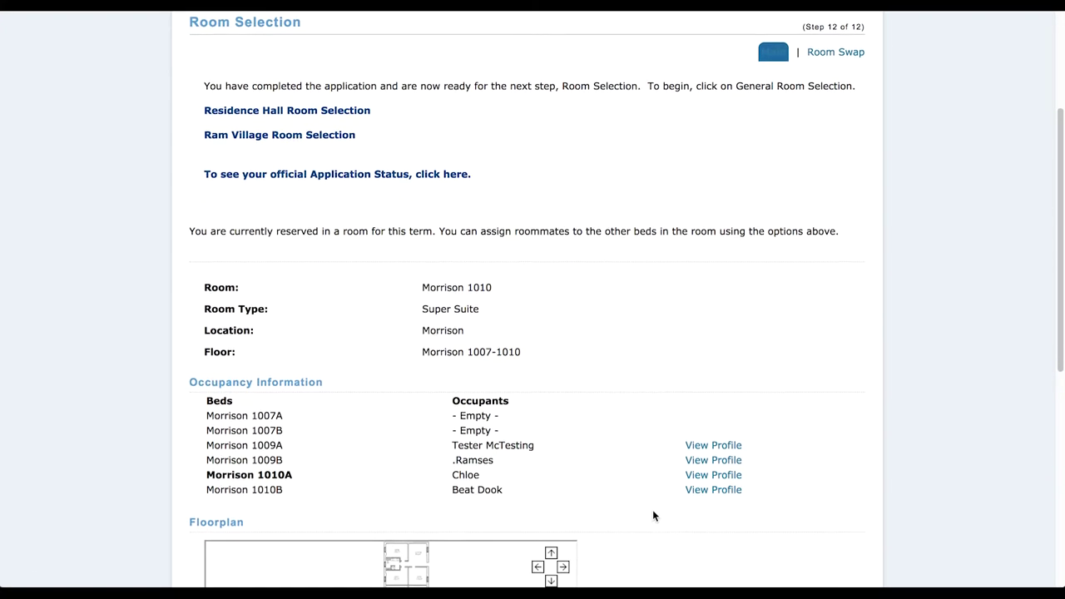
{"action": "scroll", "coordinate": [653, 516], "scroll_direction": "down", "scroll_amount": 1}
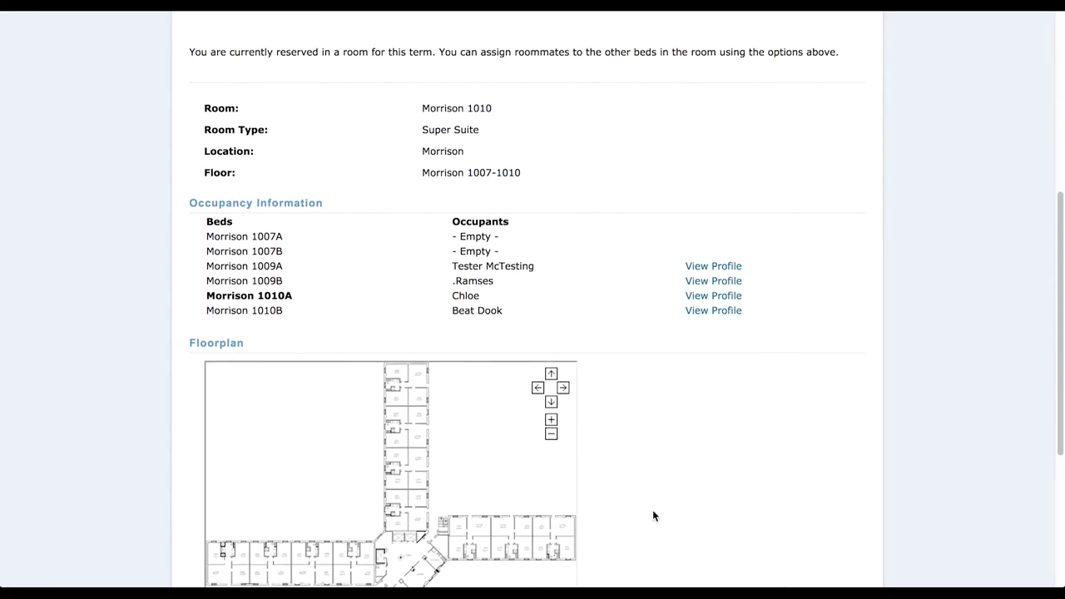
{"action": "scroll", "coordinate": [652, 509], "scroll_direction": "down", "scroll_amount": 2}
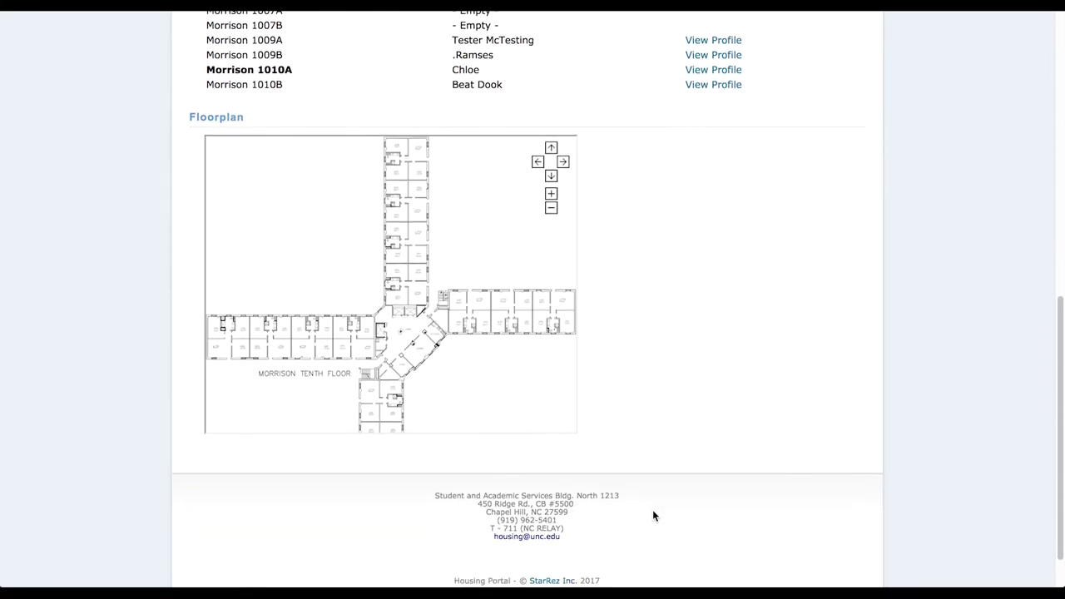
{"action": "mouse_move", "coordinate": [527, 330]}
{"action": "left_click_drag", "start_coordinate": [505, 354], "coordinate": [505, 293]}
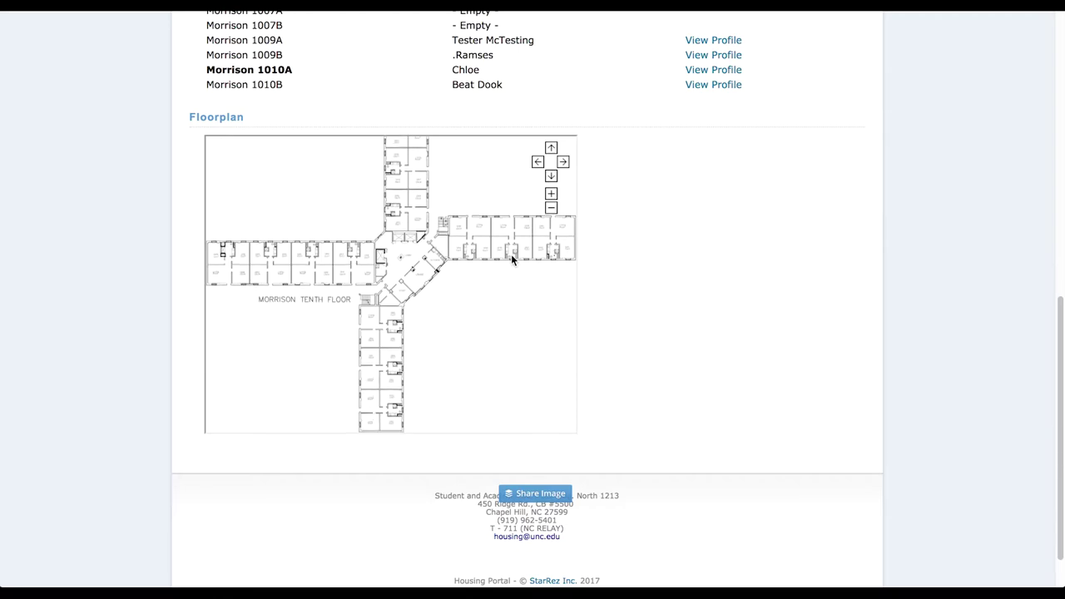
{"action": "left_click", "coordinate": [552, 199]}
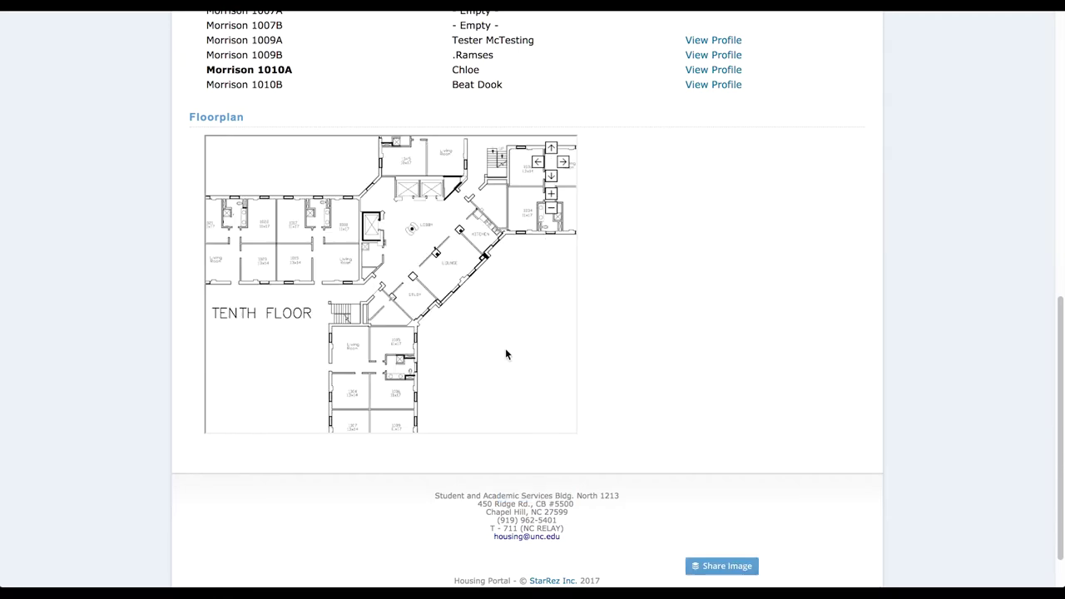
{"action": "left_click", "coordinate": [552, 194]}
{"action": "left_click_drag", "start_coordinate": [513, 346], "coordinate": [523, 205]}
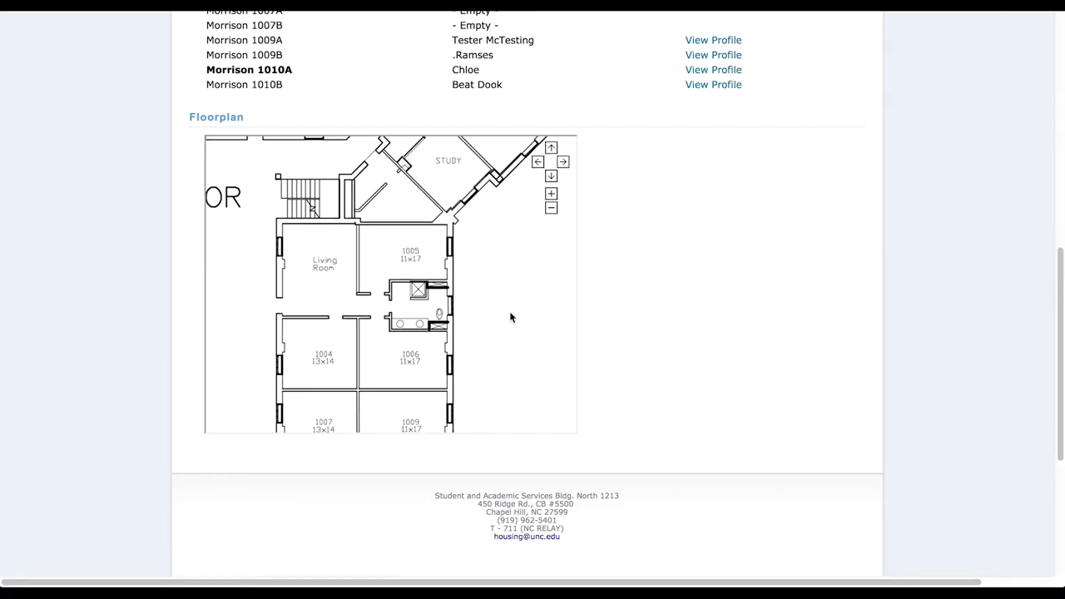
{"action": "left_click_drag", "start_coordinate": [511, 314], "coordinate": [514, 234]}
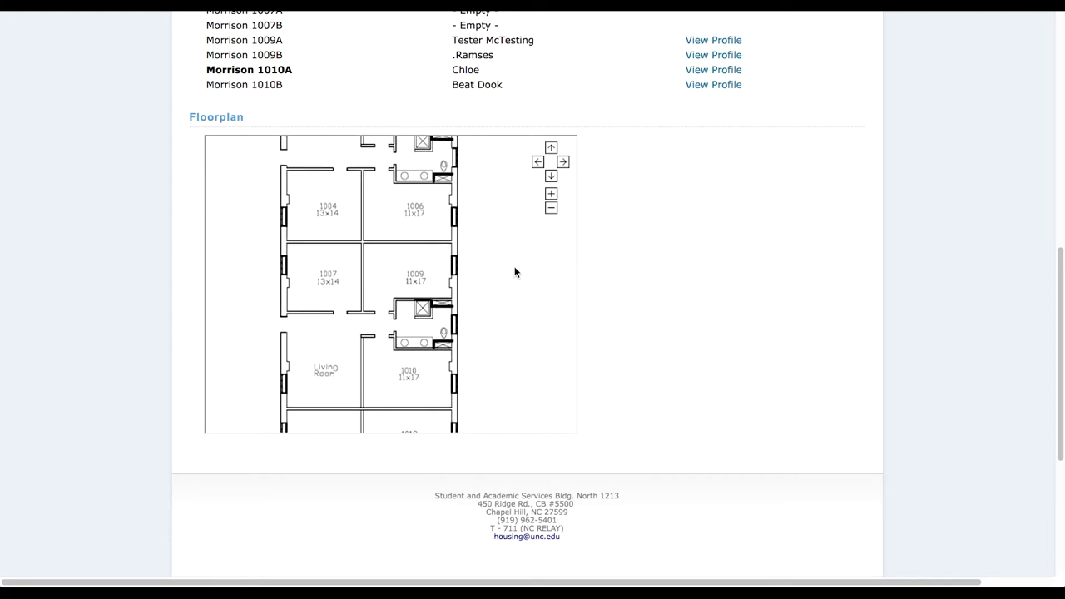
- Review the suite occupancy: beds 1009A–1010B occupied, 1007A and 1007B empty
{"action": "scroll", "coordinate": [751, 293], "scroll_direction": "up", "scroll_amount": 1}
{"action": "scroll", "coordinate": [752, 295], "scroll_direction": "up", "scroll_amount": 3}
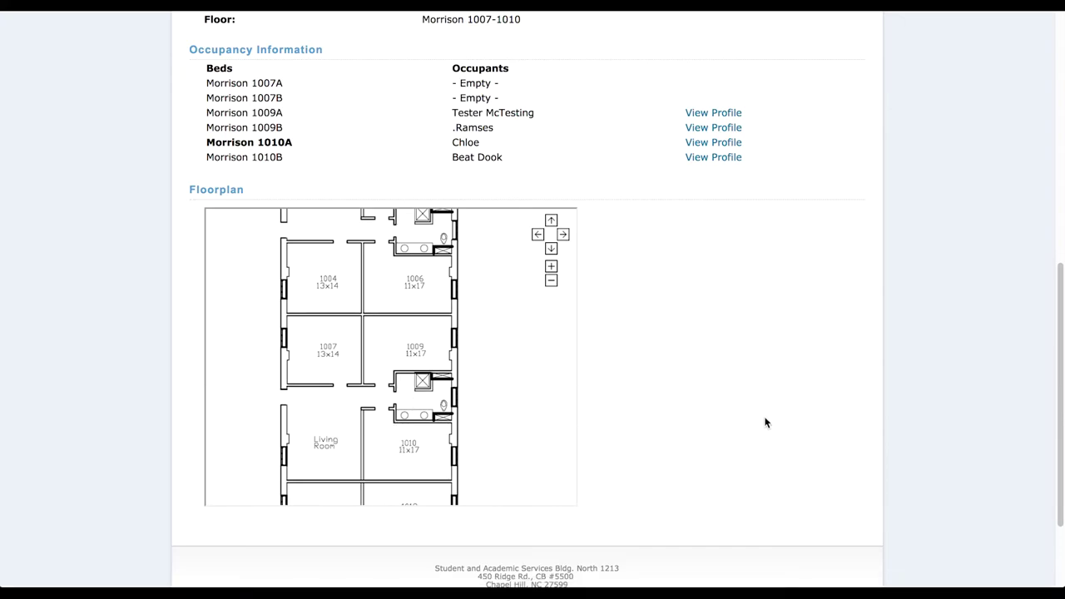
{"action": "scroll", "coordinate": [762, 421], "scroll_direction": "down", "scroll_amount": 2}
{"action": "scroll", "coordinate": [763, 421], "scroll_direction": "up", "scroll_amount": 10}
{"action": "scroll", "coordinate": [763, 421], "scroll_direction": "down", "scroll_amount": 7}
{"action": "scroll", "coordinate": [765, 423], "scroll_direction": "down", "scroll_amount": 3}
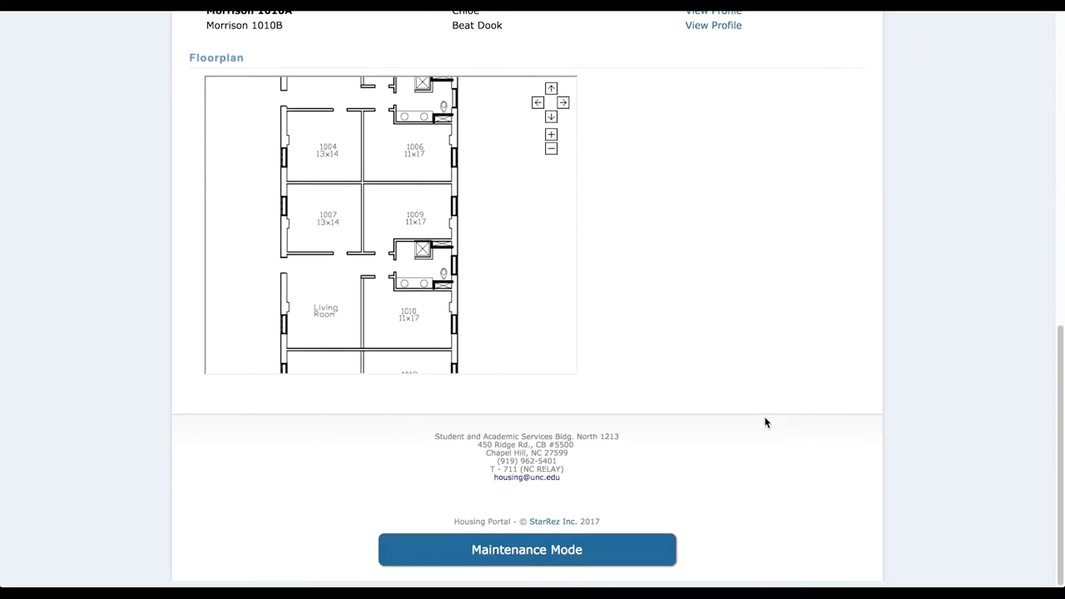
{"action": "scroll", "coordinate": [765, 422], "scroll_direction": "up", "scroll_amount": 10}
{"action": "scroll", "coordinate": [765, 423], "scroll_direction": "up", "scroll_amount": 1}
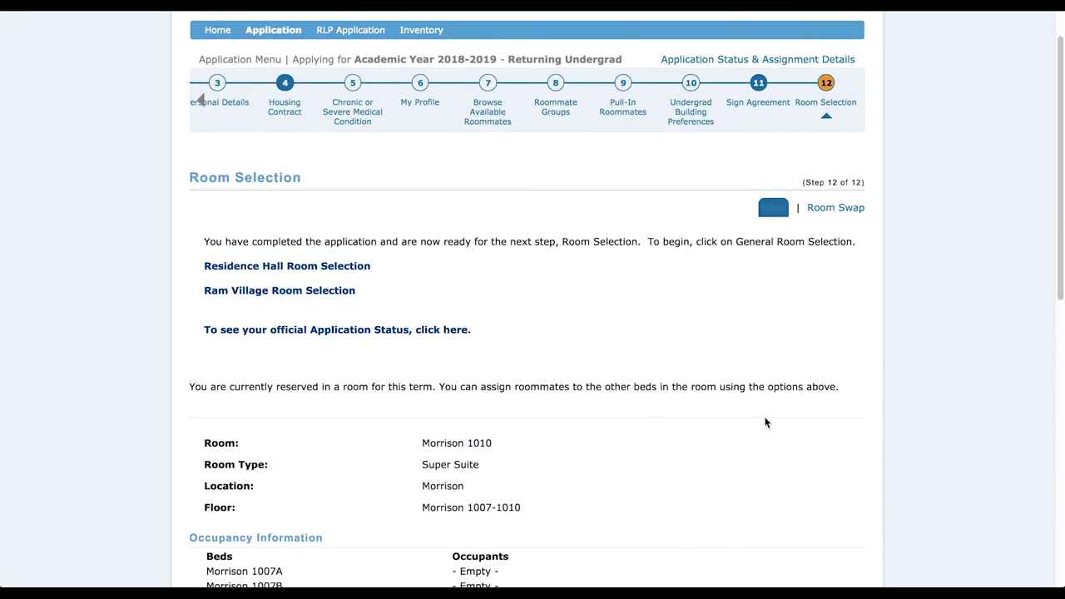
- Open the official application status and review the Roommate Details table listing all four beds
{"action": "left_click", "coordinate": [424, 331]}
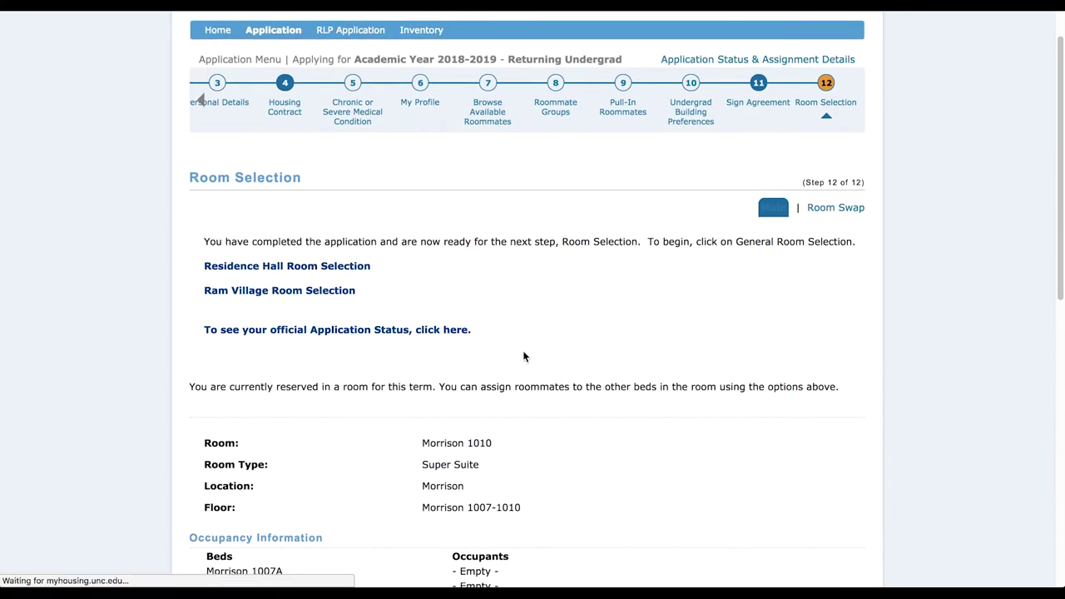
{"action": "scroll", "coordinate": [524, 356], "scroll_direction": "down", "scroll_amount": 3}
{"action": "scroll", "coordinate": [523, 356], "scroll_direction": "down", "scroll_amount": 8}
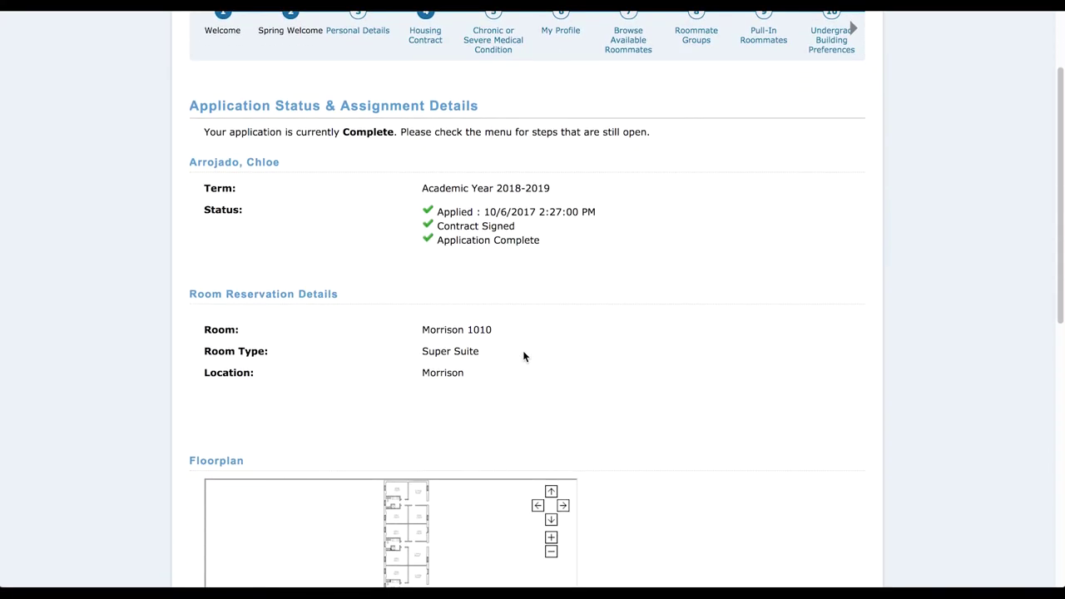
{"action": "scroll", "coordinate": [523, 351], "scroll_direction": "down", "scroll_amount": 2}
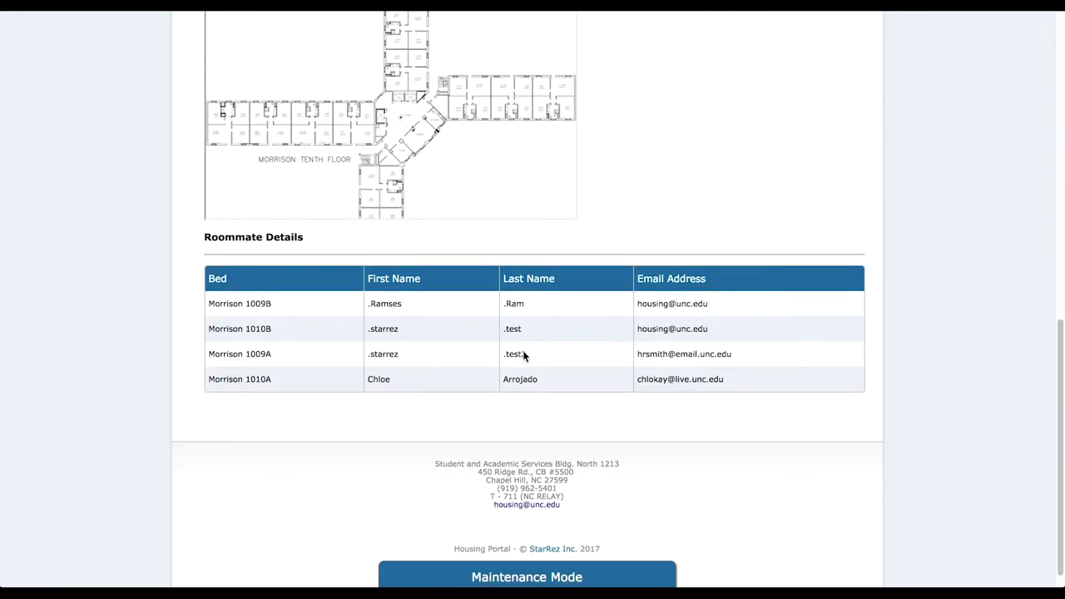
{"action": "scroll", "coordinate": [523, 355], "scroll_direction": "up", "scroll_amount": 10}
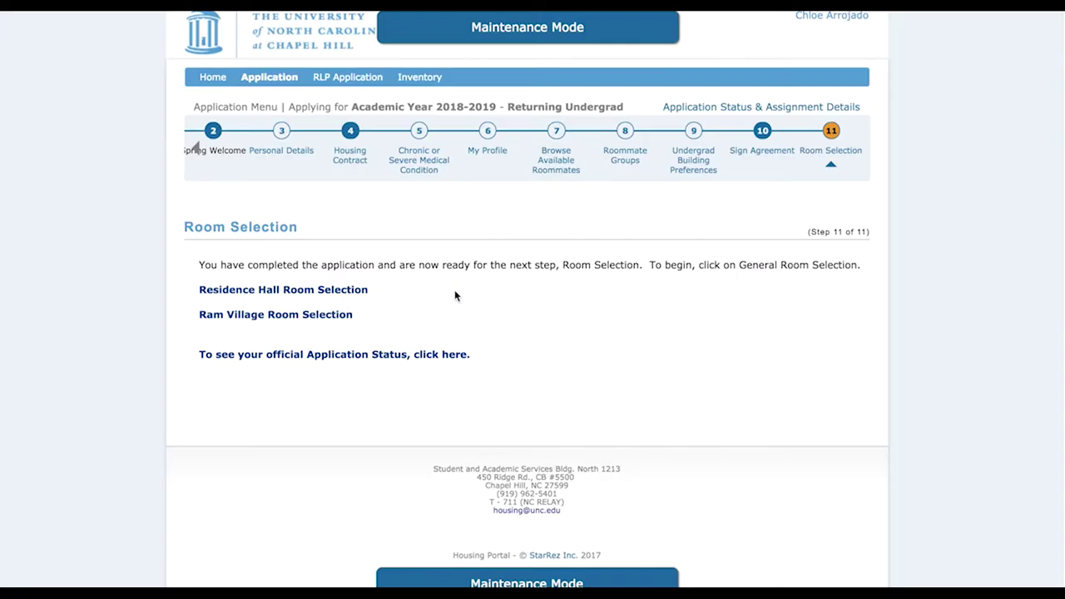
- Start Ram Village apartment selection and choose the Ram Village 5 building
{"action": "left_click", "coordinate": [337, 321]}
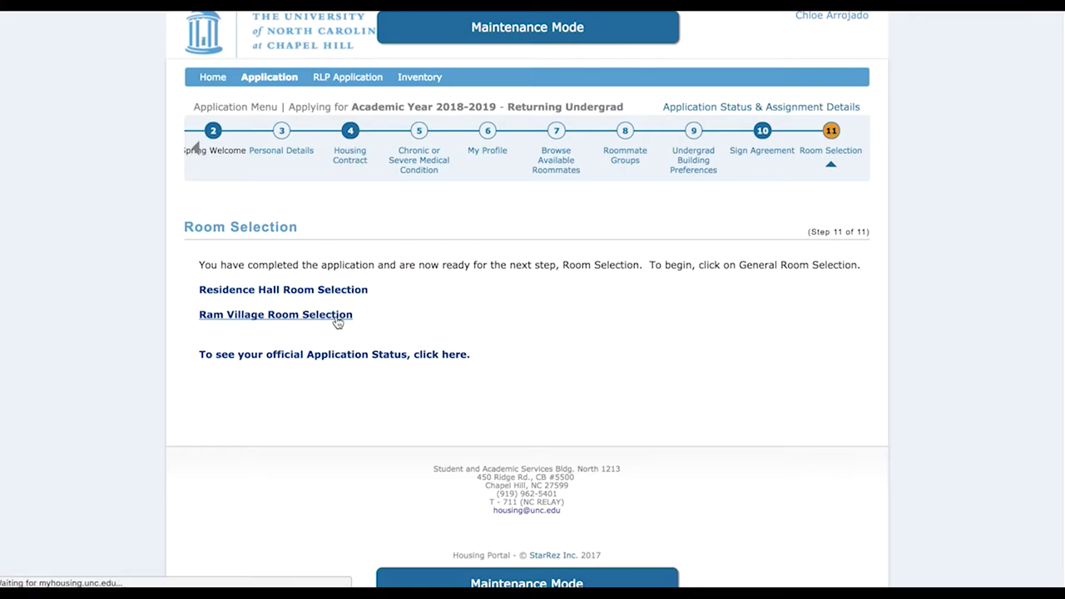
{"action": "scroll", "coordinate": [407, 347], "scroll_direction": "down", "scroll_amount": 1}
{"action": "scroll", "coordinate": [407, 347], "scroll_direction": "down", "scroll_amount": 1}
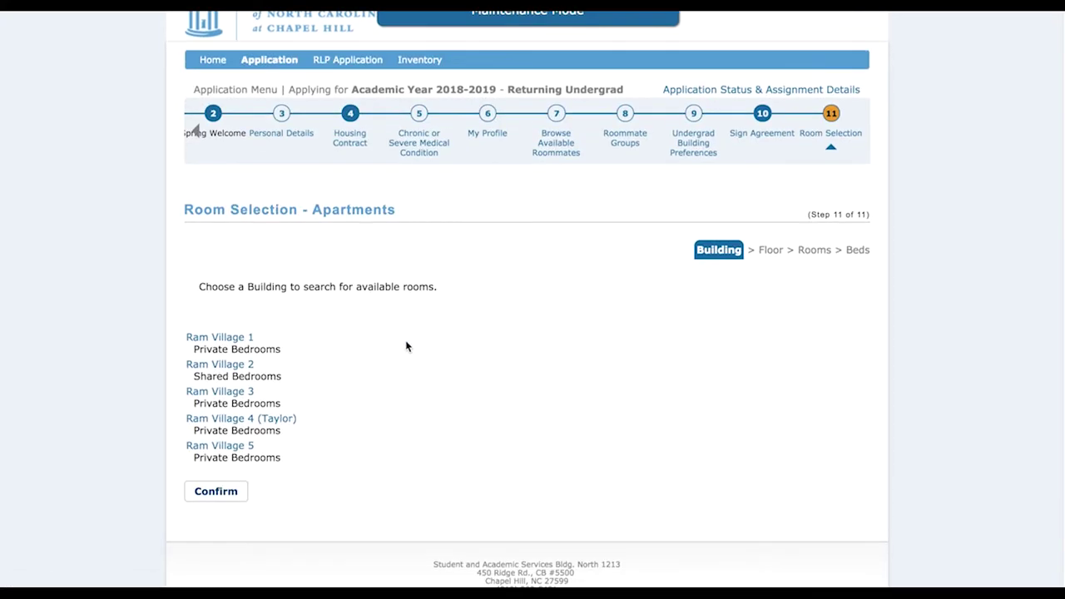
{"action": "scroll", "coordinate": [406, 347], "scroll_direction": "down", "scroll_amount": 1}
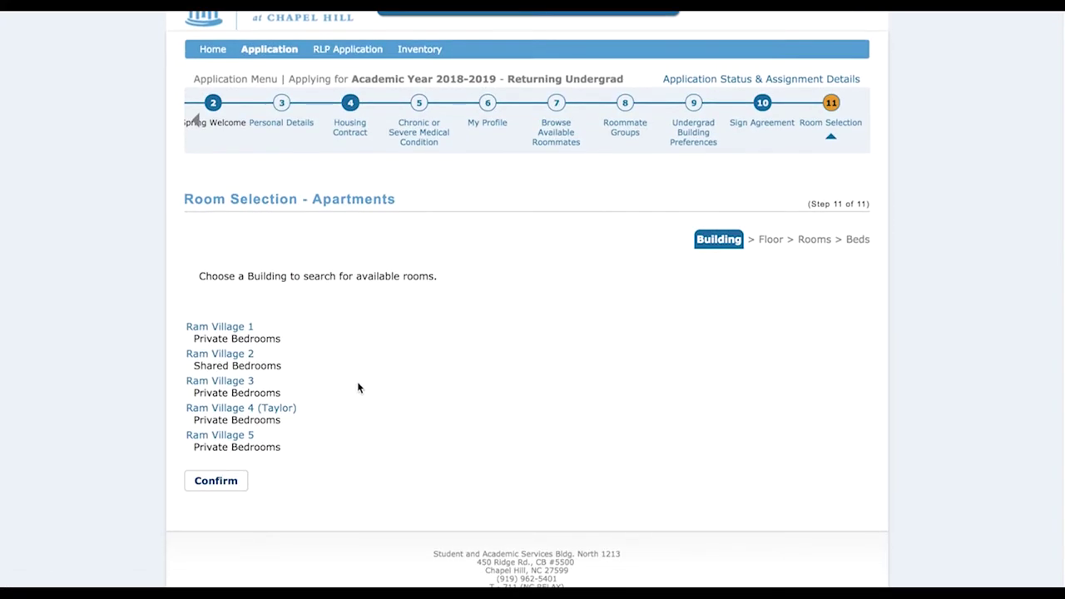
{"action": "left_click", "coordinate": [244, 437]}
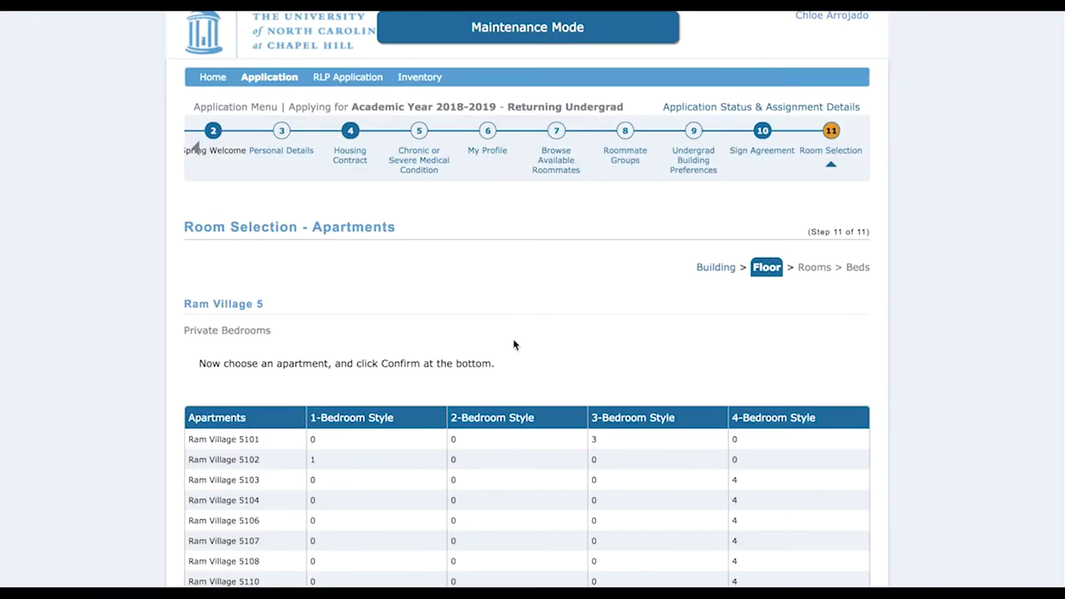
- Select apartment Ram Village 5515 in the table and confirm it
{"action": "scroll", "coordinate": [924, 359], "scroll_direction": "down", "scroll_amount": 2}
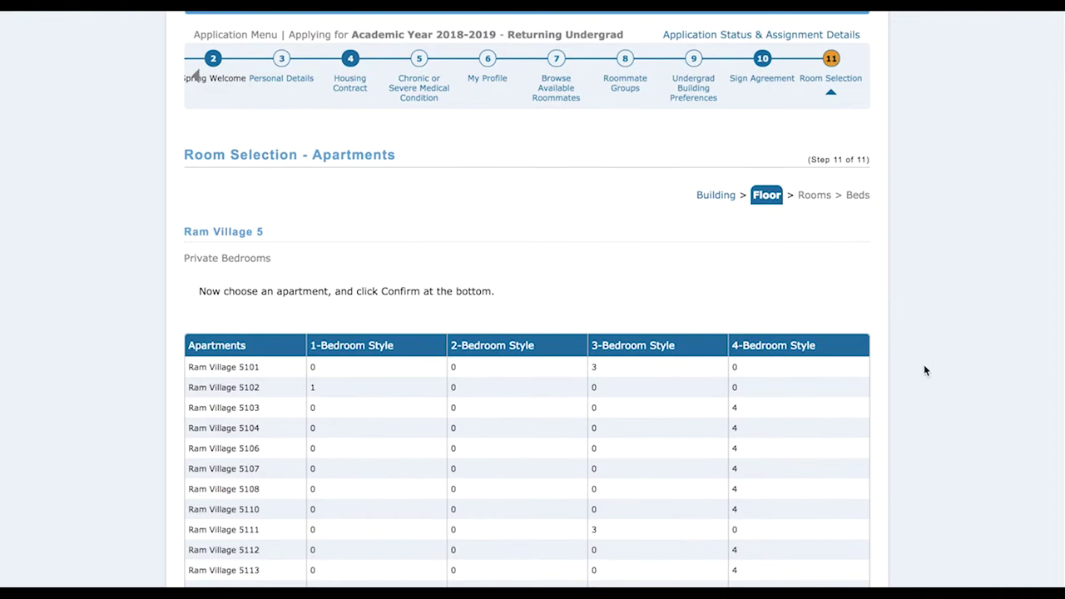
{"action": "scroll", "coordinate": [924, 370], "scroll_direction": "down", "scroll_amount": 3}
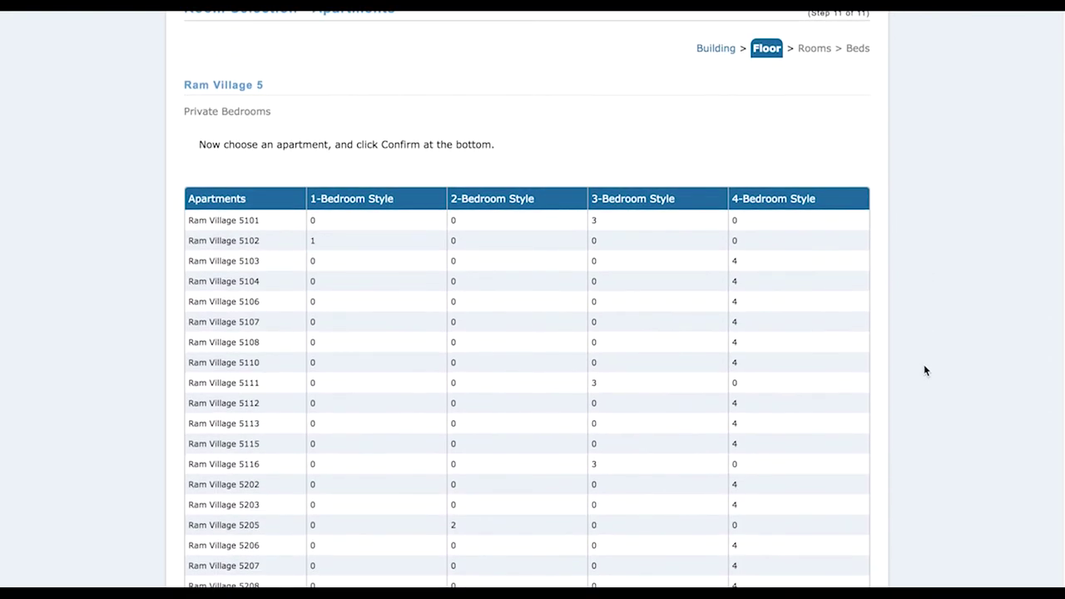
{"action": "scroll", "coordinate": [925, 370], "scroll_direction": "down", "scroll_amount": 2}
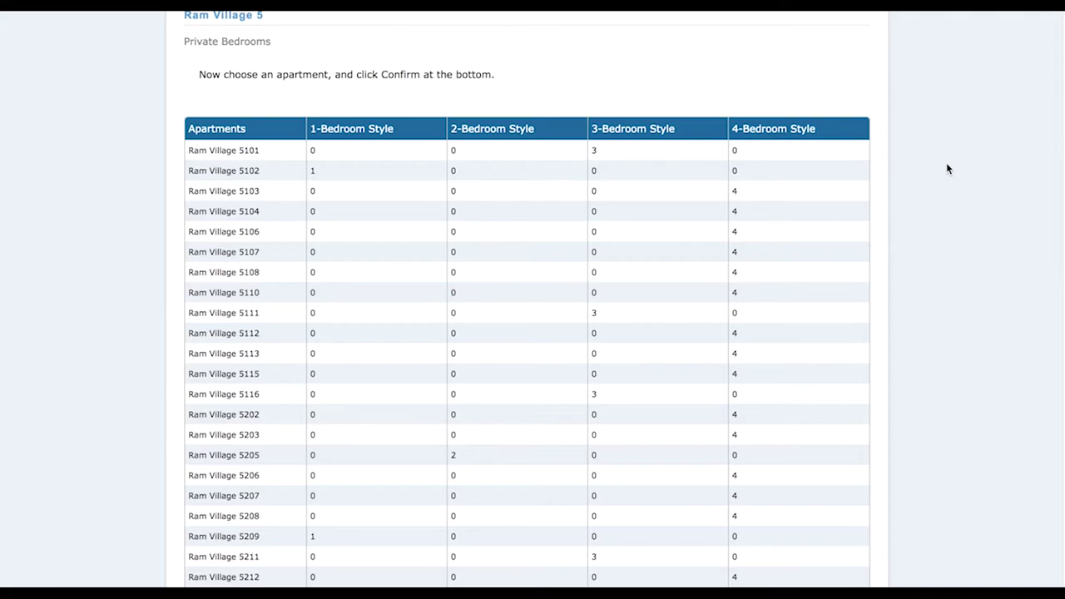
{"action": "scroll", "coordinate": [922, 464], "scroll_direction": "down", "scroll_amount": 10}
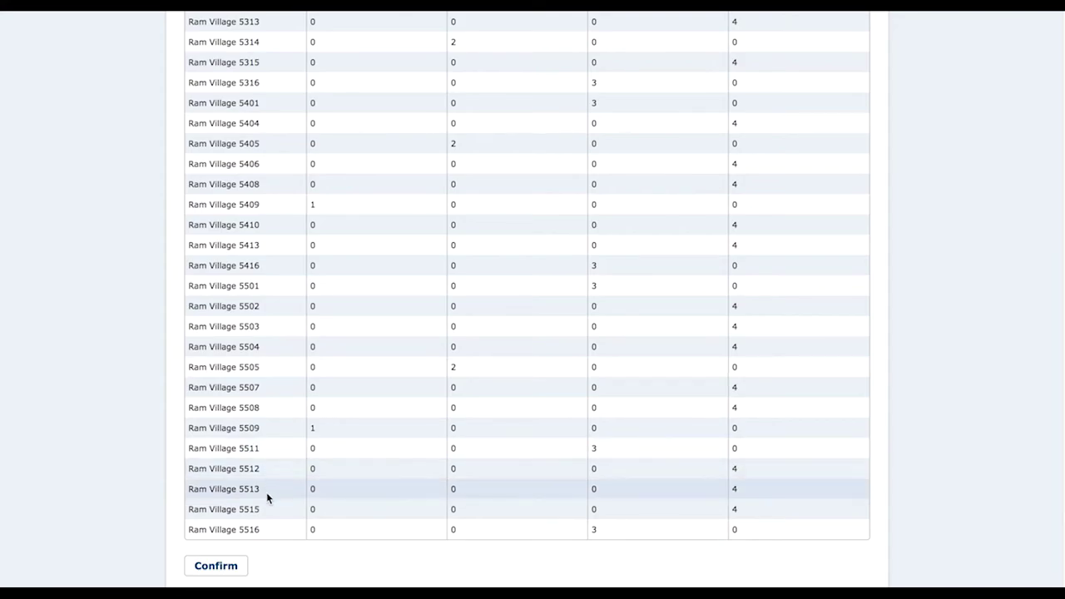
{"action": "left_click", "coordinate": [287, 507]}
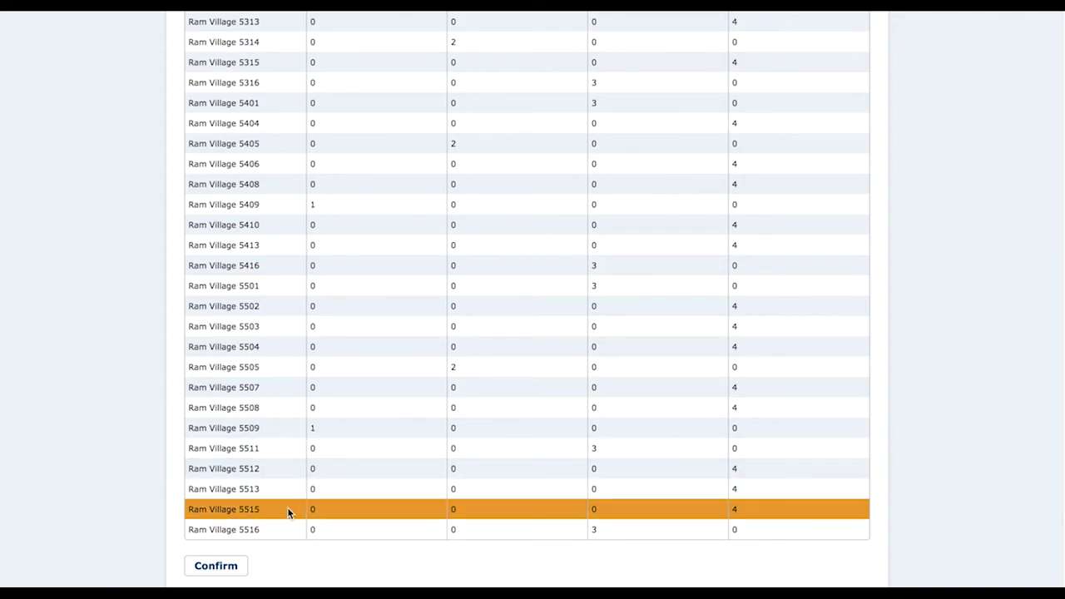
{"action": "left_click", "coordinate": [225, 571]}
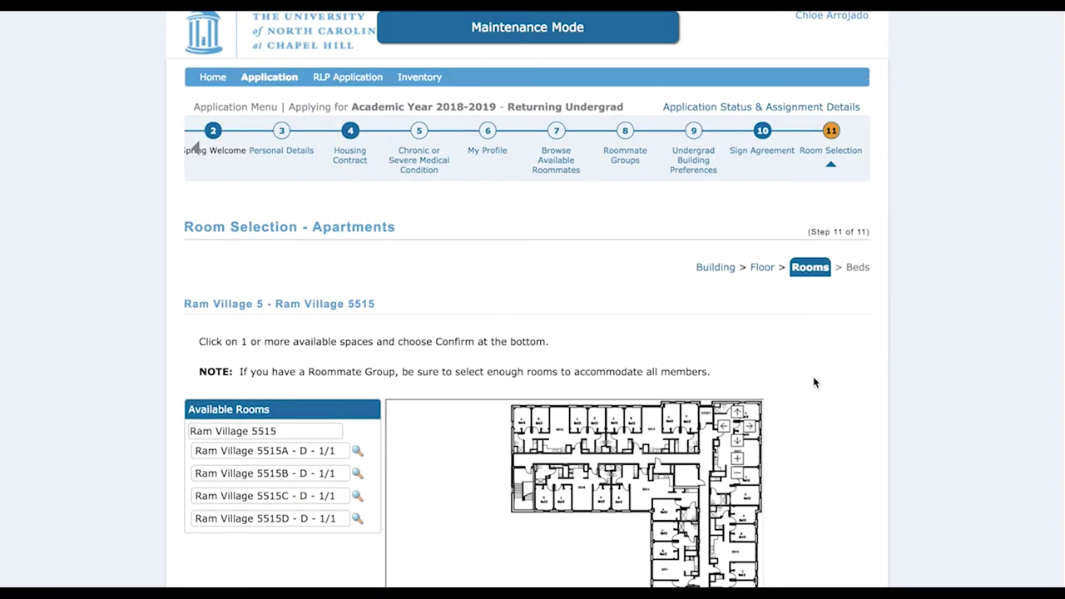
- Zoom the floor plan and bring apartment 5515's full layout into view
{"action": "scroll", "coordinate": [813, 376], "scroll_direction": "down", "scroll_amount": 2}
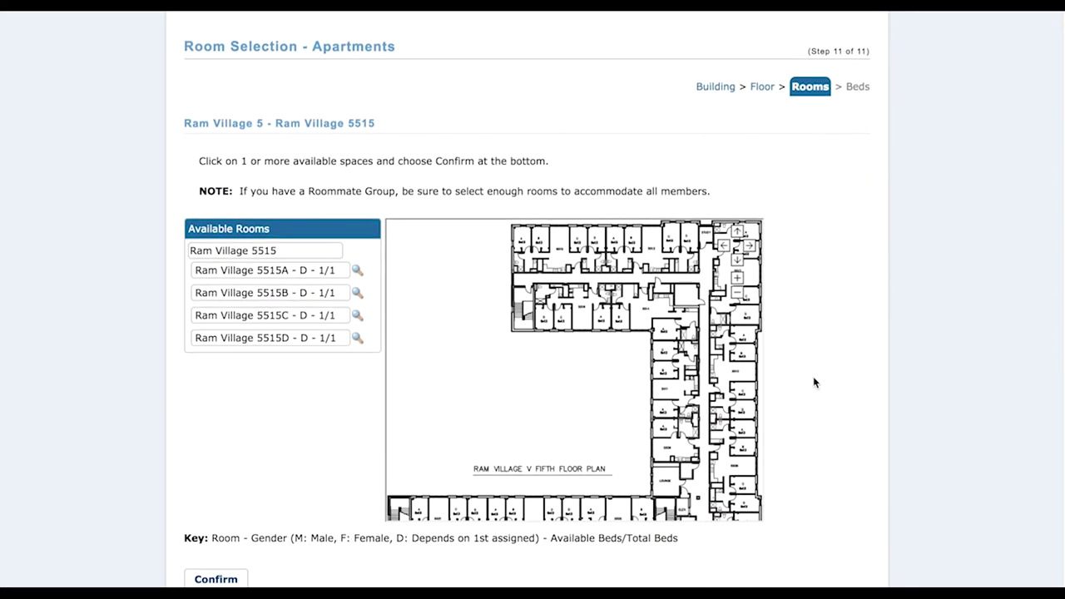
{"action": "left_click", "coordinate": [737, 280]}
{"action": "left_click_drag", "start_coordinate": [692, 342], "coordinate": [608, 356]}
{"action": "left_click_drag", "start_coordinate": [605, 406], "coordinate": [556, 456]}
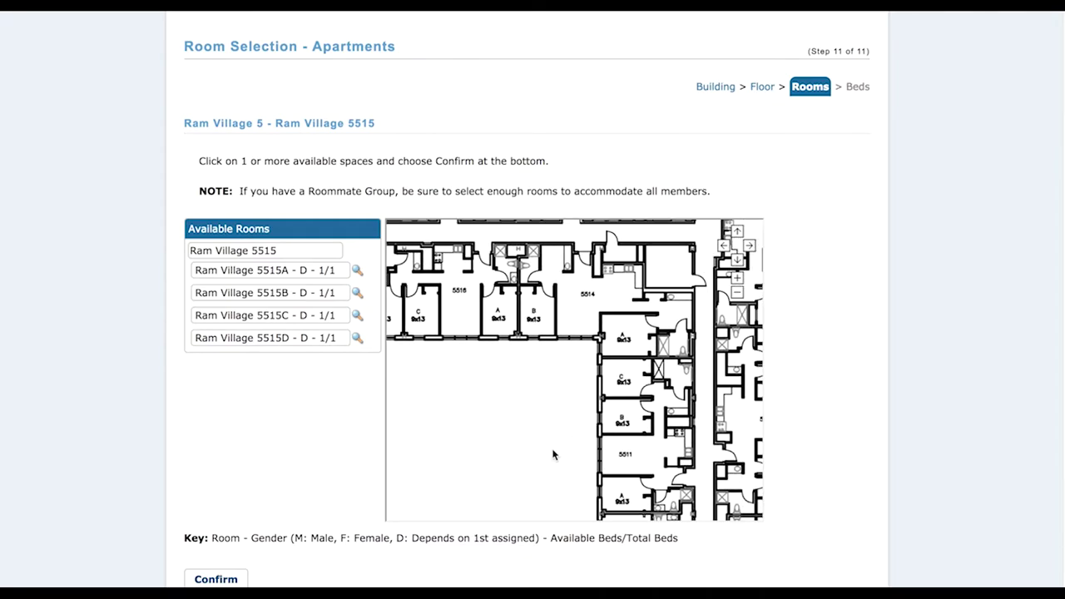
{"action": "left_click_drag", "start_coordinate": [629, 400], "coordinate": [667, 485]}
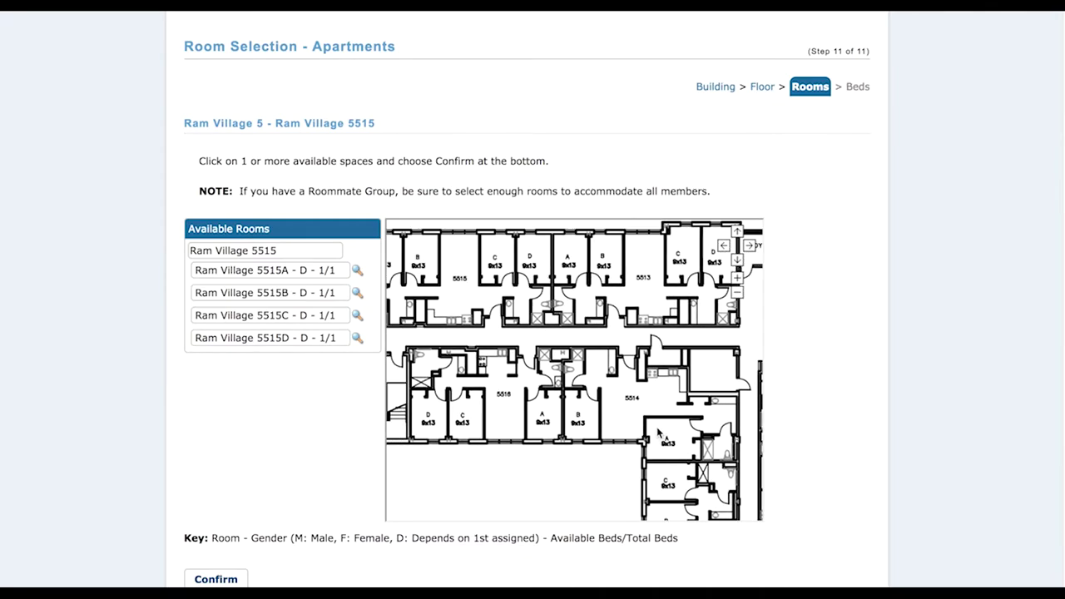
{"action": "left_click_drag", "start_coordinate": [599, 416], "coordinate": [660, 414]}
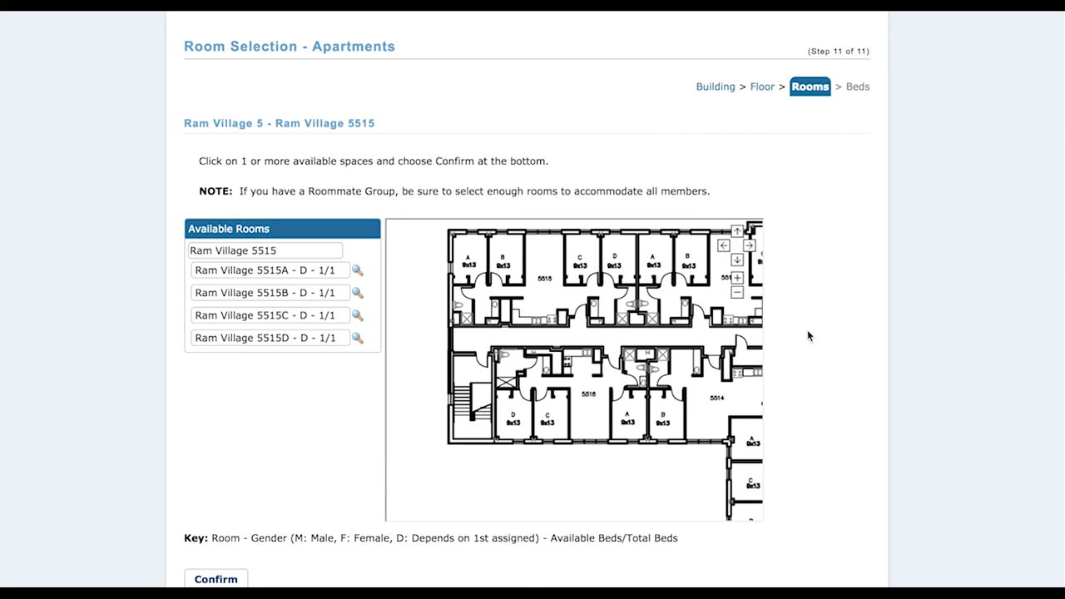
- Select rooms 5515A, 5515B, 5515C and 5515D and confirm them
{"action": "left_click", "coordinate": [242, 275]}
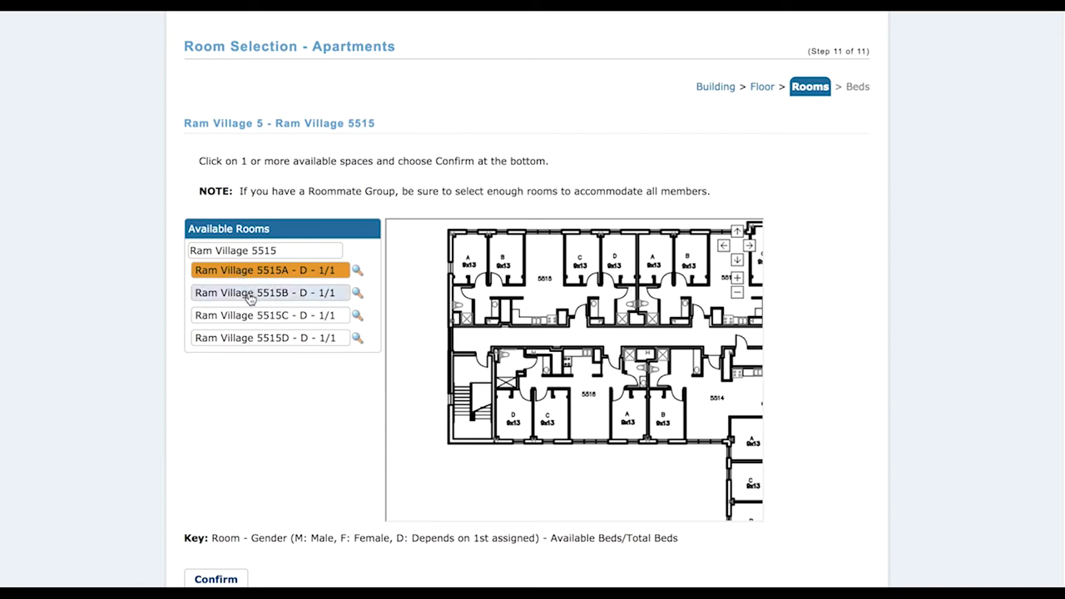
{"action": "left_click", "coordinate": [250, 297]}
{"action": "left_click", "coordinate": [255, 317]}
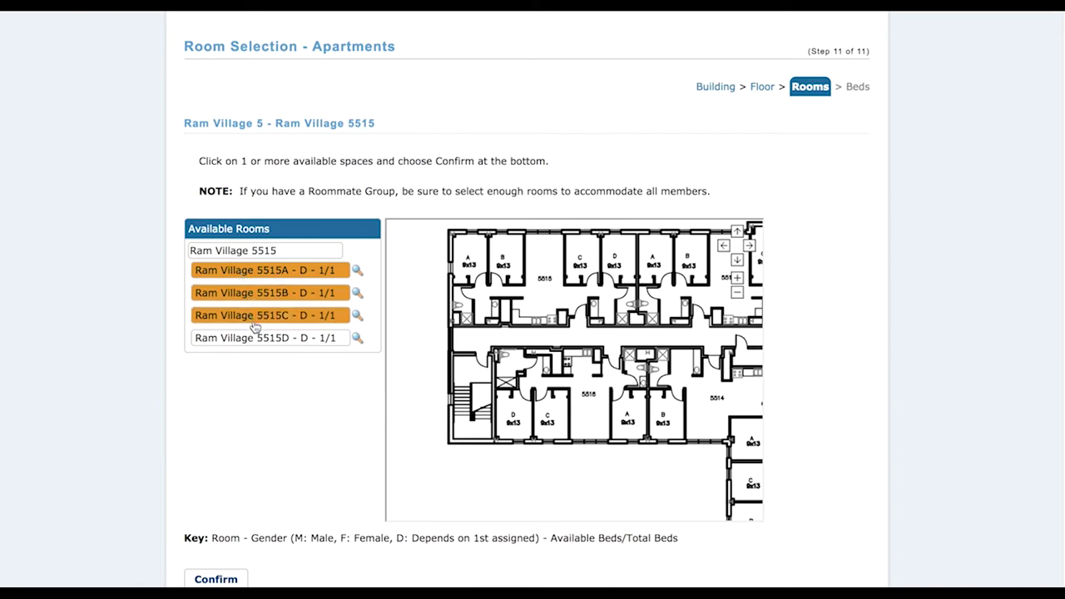
{"action": "left_click", "coordinate": [254, 338]}
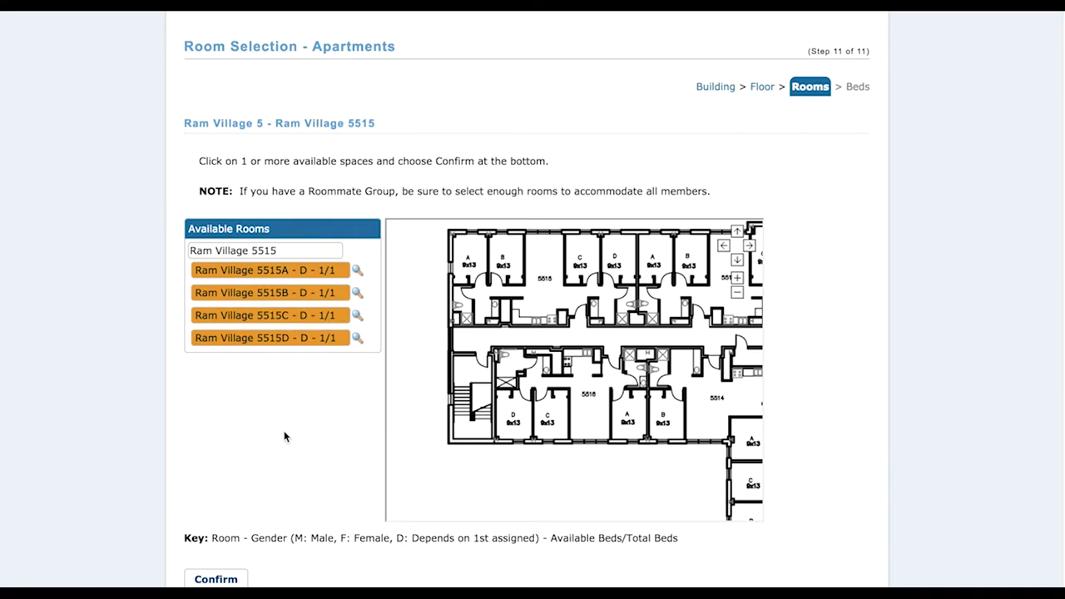
{"action": "scroll", "coordinate": [286, 437], "scroll_direction": "down", "scroll_amount": 1}
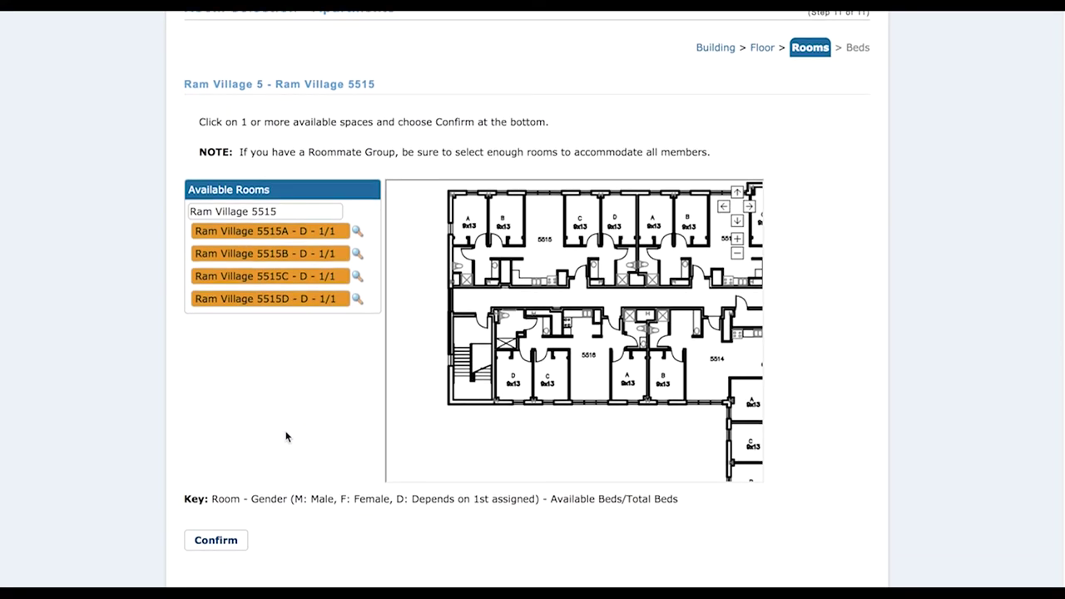
{"action": "left_click", "coordinate": [229, 548]}
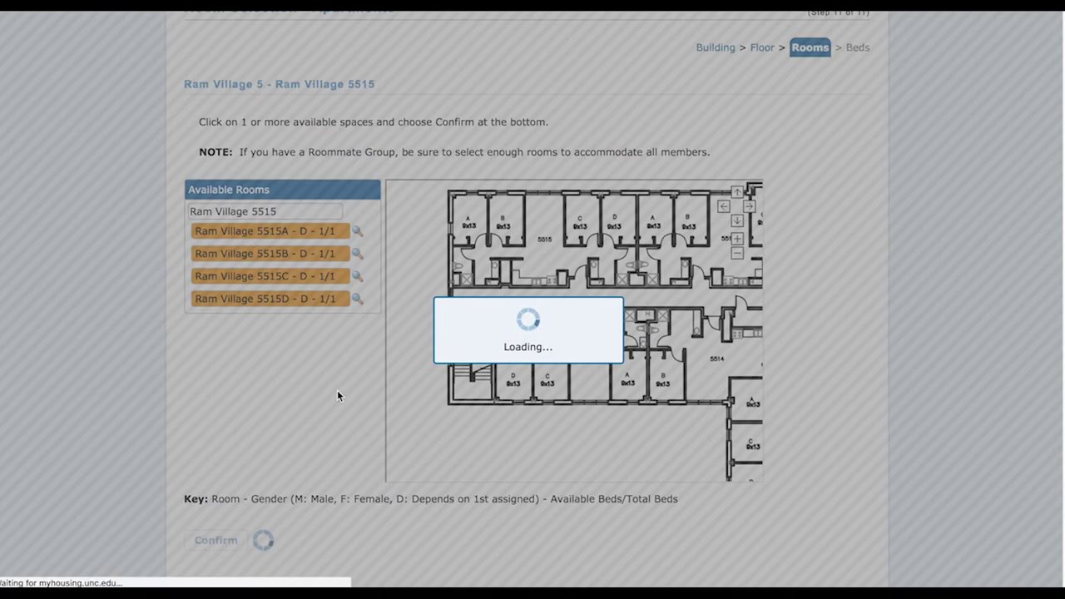
- Take bed 5515A yourself, give the roommates 5515B, 5515C and 5515D, and confirm
{"action": "scroll", "coordinate": [509, 342], "scroll_direction": "down", "scroll_amount": 2}
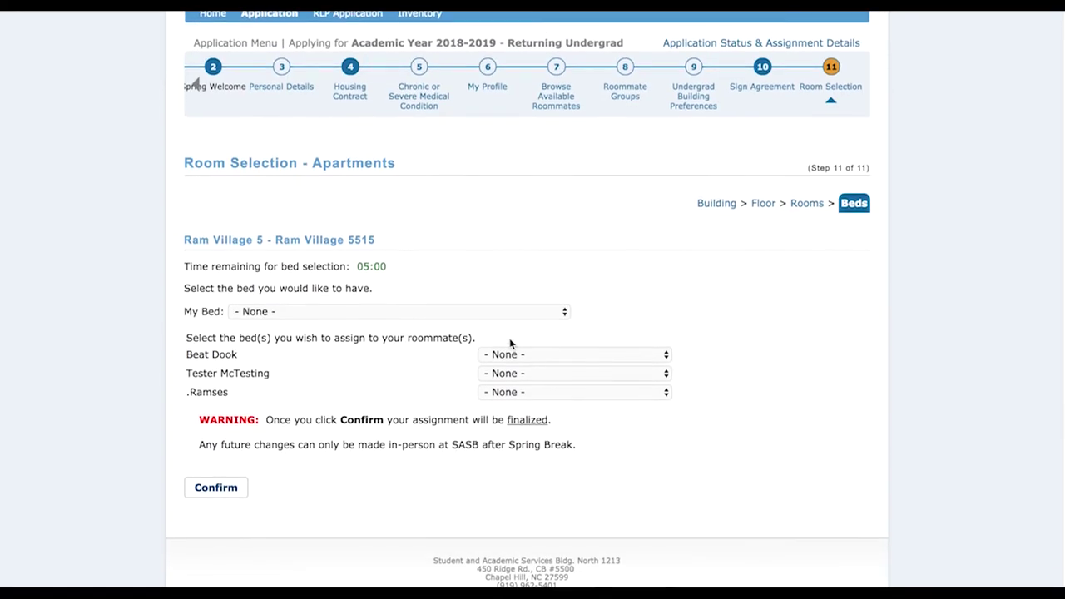
{"action": "left_click", "coordinate": [502, 300]}
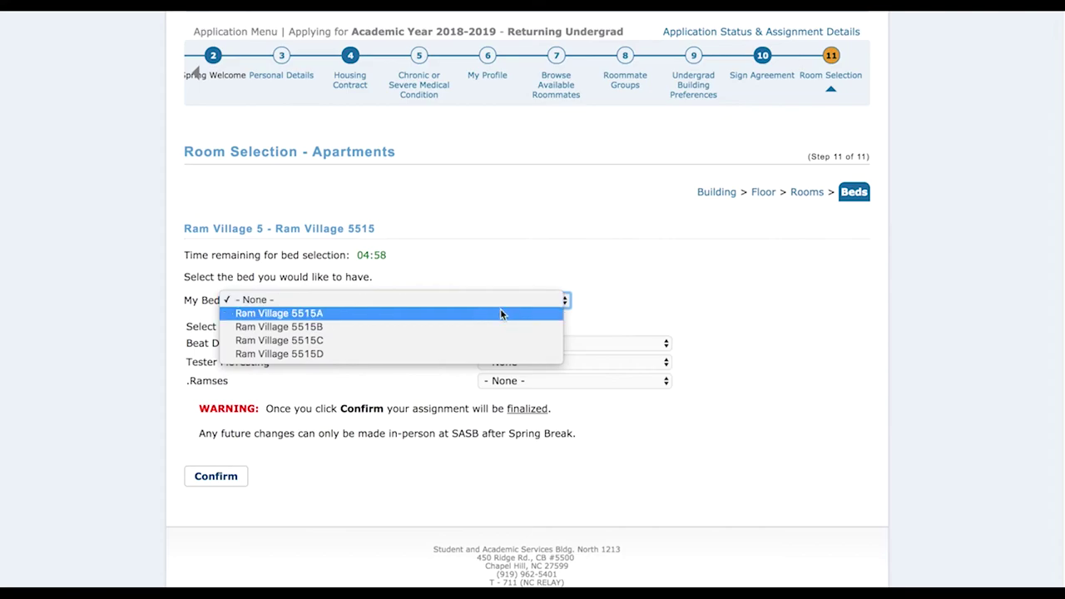
{"action": "left_click", "coordinate": [500, 313]}
{"action": "left_click", "coordinate": [509, 342]}
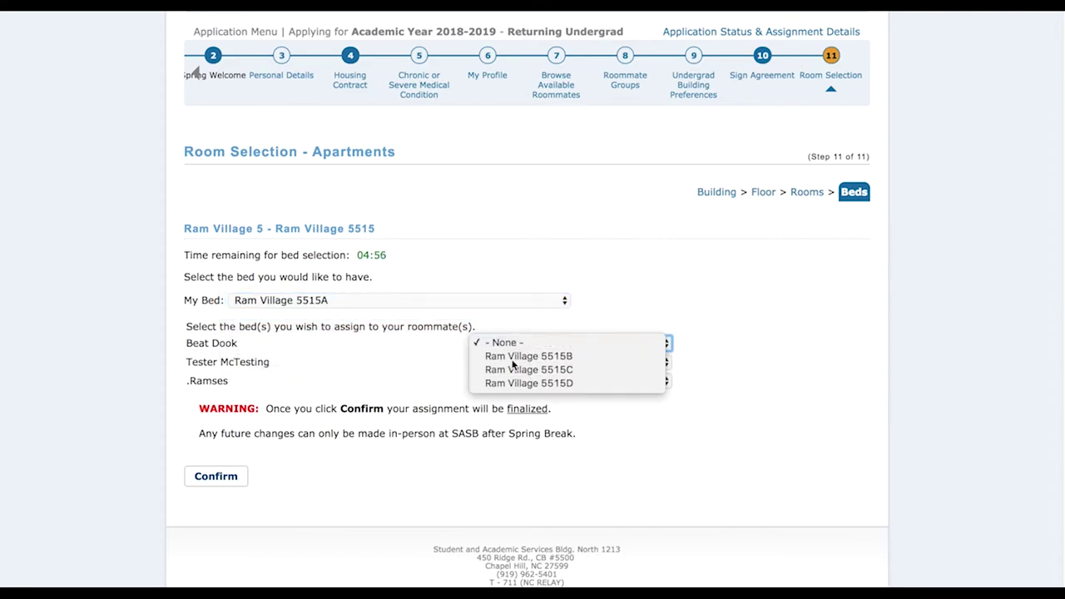
{"action": "left_click", "coordinate": [512, 357]}
{"action": "left_click", "coordinate": [512, 362]}
{"action": "left_click", "coordinate": [514, 374]}
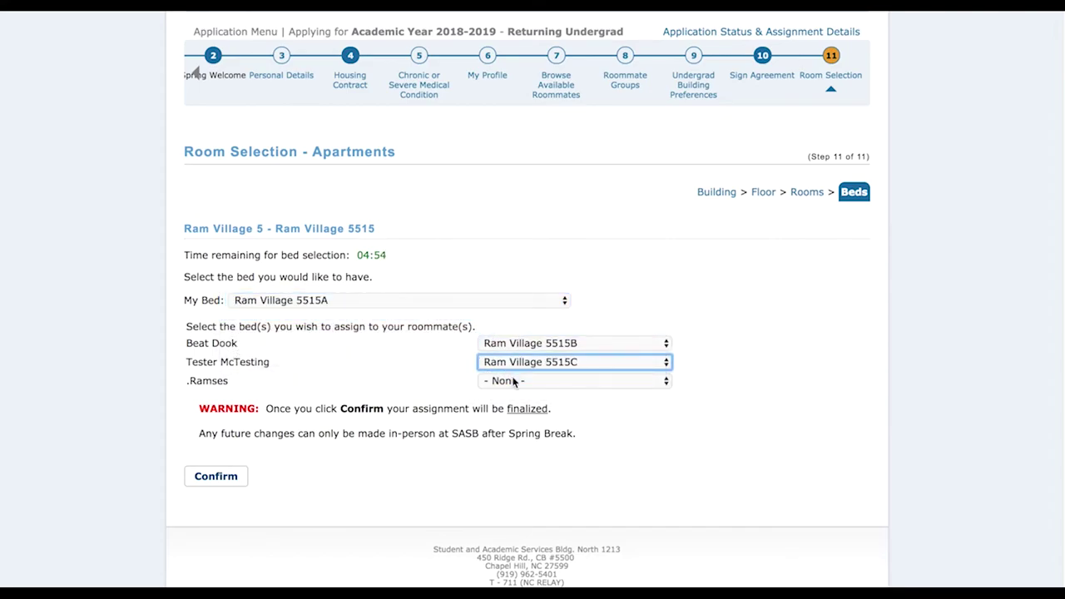
{"action": "left_click", "coordinate": [513, 380]}
{"action": "left_click", "coordinate": [509, 391]}
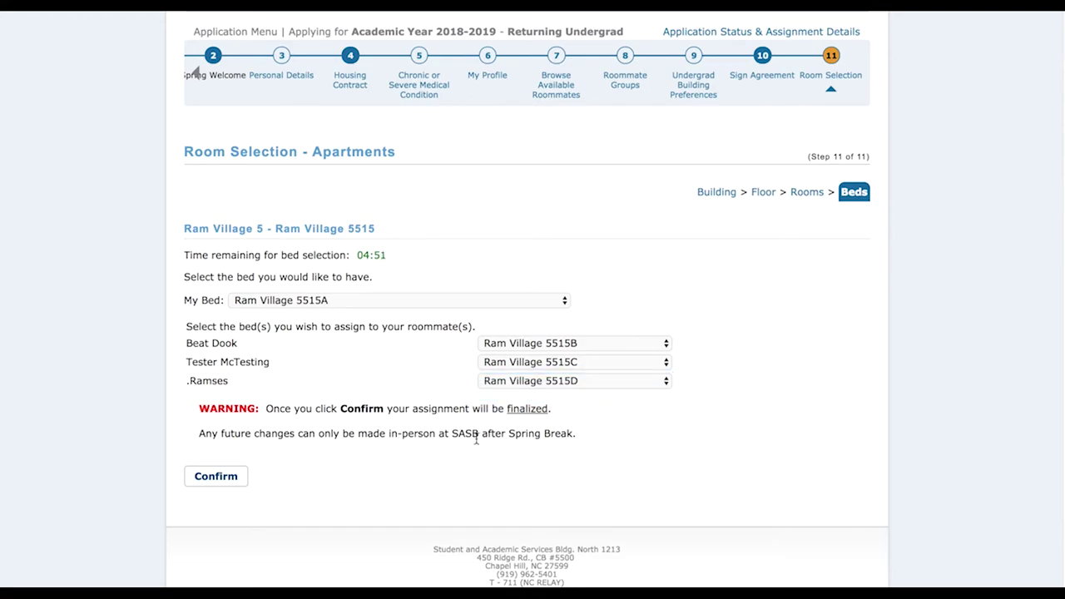
{"action": "left_click", "coordinate": [227, 480]}
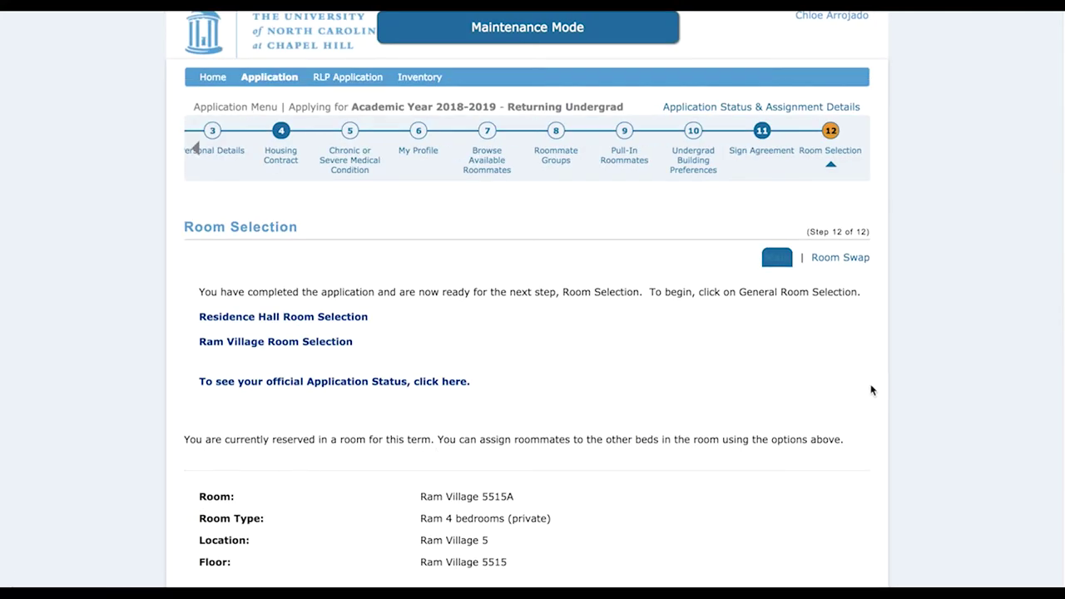
{"action": "scroll", "coordinate": [903, 385], "scroll_direction": "down", "scroll_amount": 2}
{"action": "scroll", "coordinate": [903, 385], "scroll_direction": "down", "scroll_amount": 3}
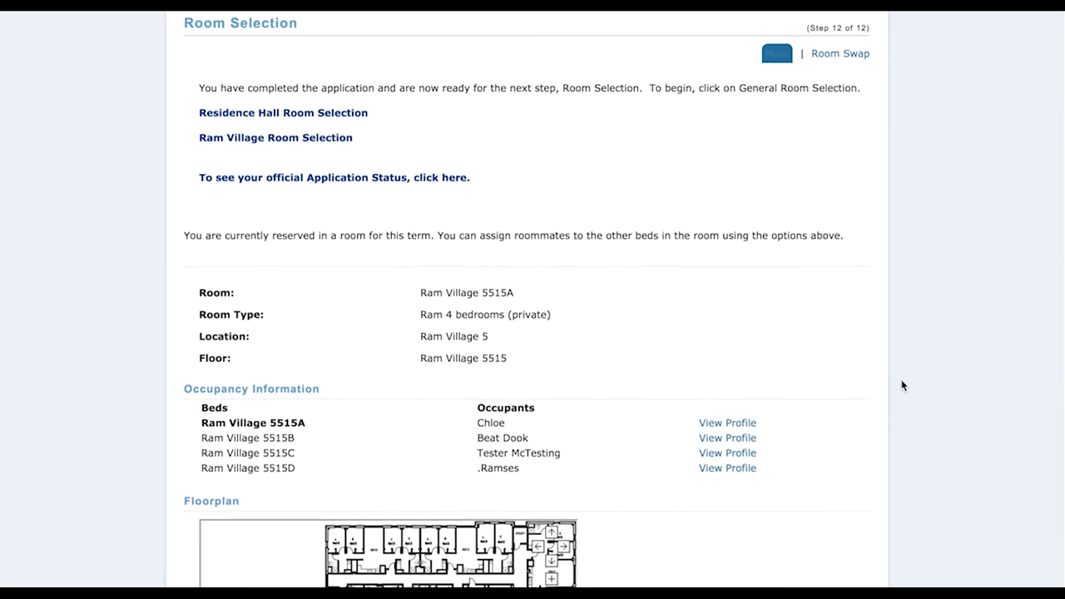
{"action": "scroll", "coordinate": [903, 386], "scroll_direction": "down", "scroll_amount": 3}
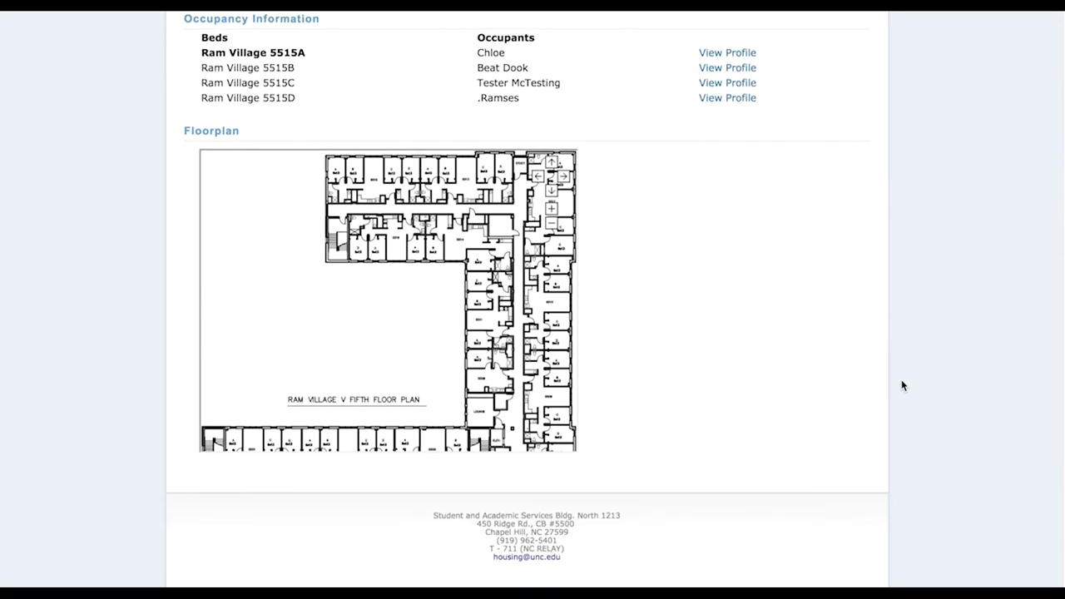
{"action": "scroll", "coordinate": [903, 386], "scroll_direction": "up", "scroll_amount": 1}
{"action": "scroll", "coordinate": [902, 386], "scroll_direction": "up", "scroll_amount": 1}
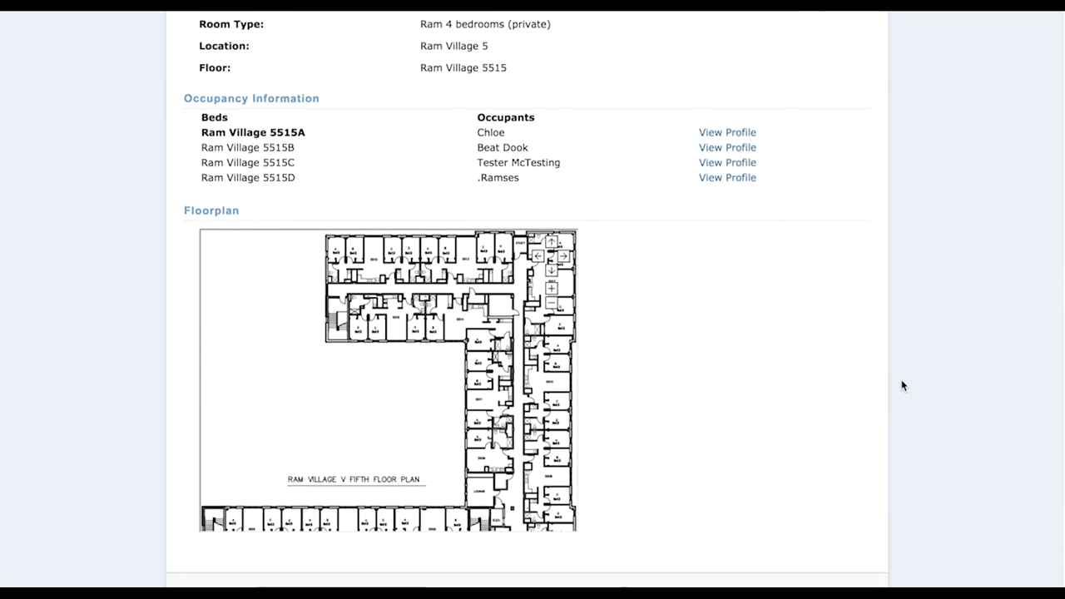
{"action": "scroll", "coordinate": [902, 385], "scroll_direction": "up", "scroll_amount": 1}
{"action": "scroll", "coordinate": [901, 383], "scroll_direction": "down", "scroll_amount": 1}
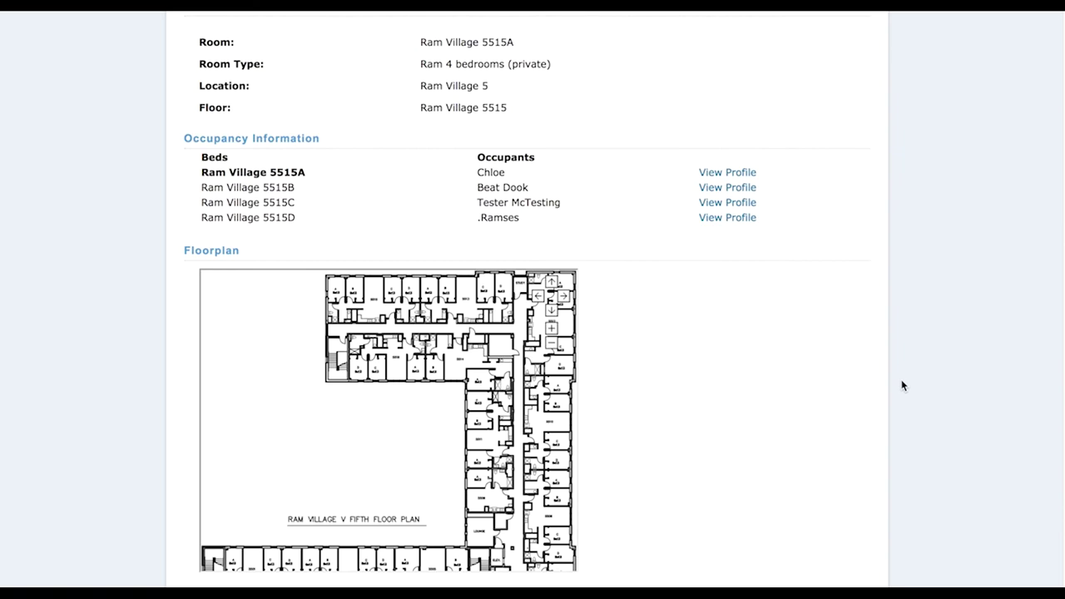
{"action": "scroll", "coordinate": [902, 385], "scroll_direction": "up", "scroll_amount": 3}
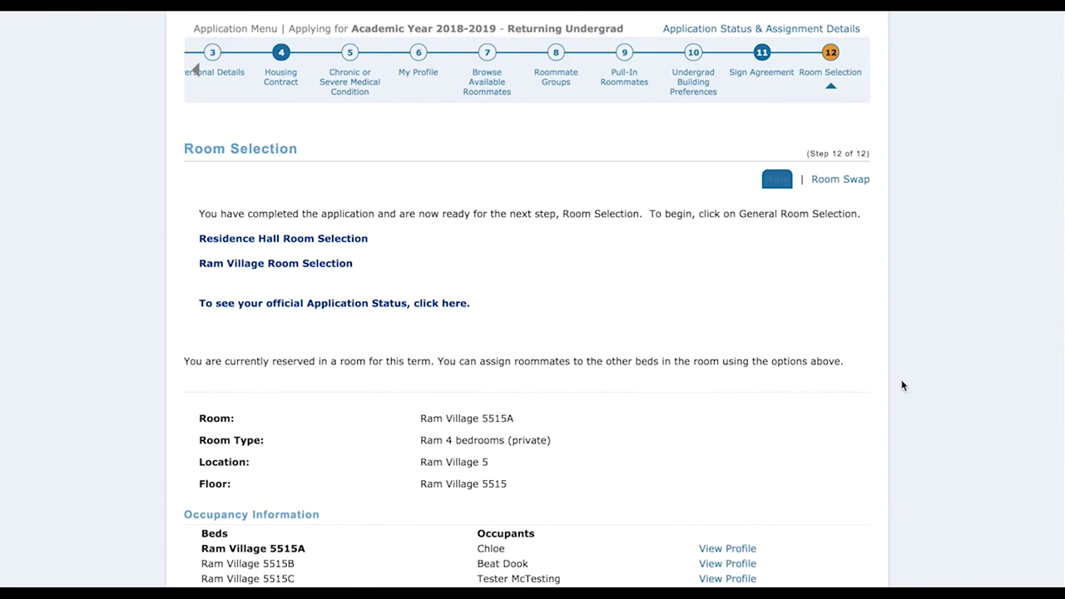
{"action": "scroll", "coordinate": [901, 386], "scroll_direction": "down", "scroll_amount": 5}
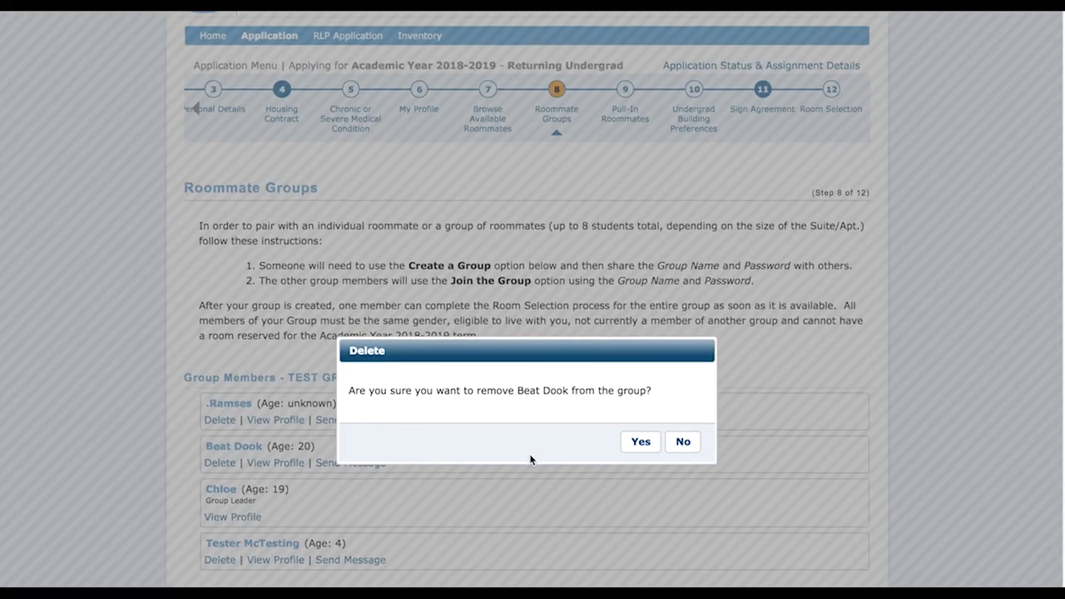
- Confirm deleting the member from TEST GROUP, leaving three members
{"action": "scroll", "coordinate": [530, 459], "scroll_direction": "down", "scroll_amount": 1}
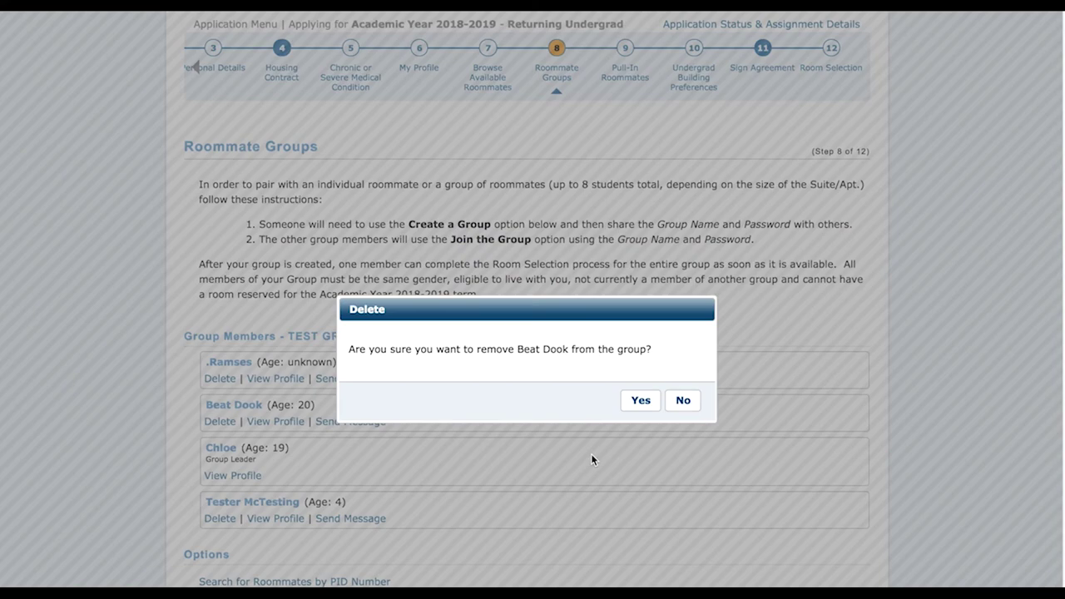
{"action": "left_click", "coordinate": [638, 401]}
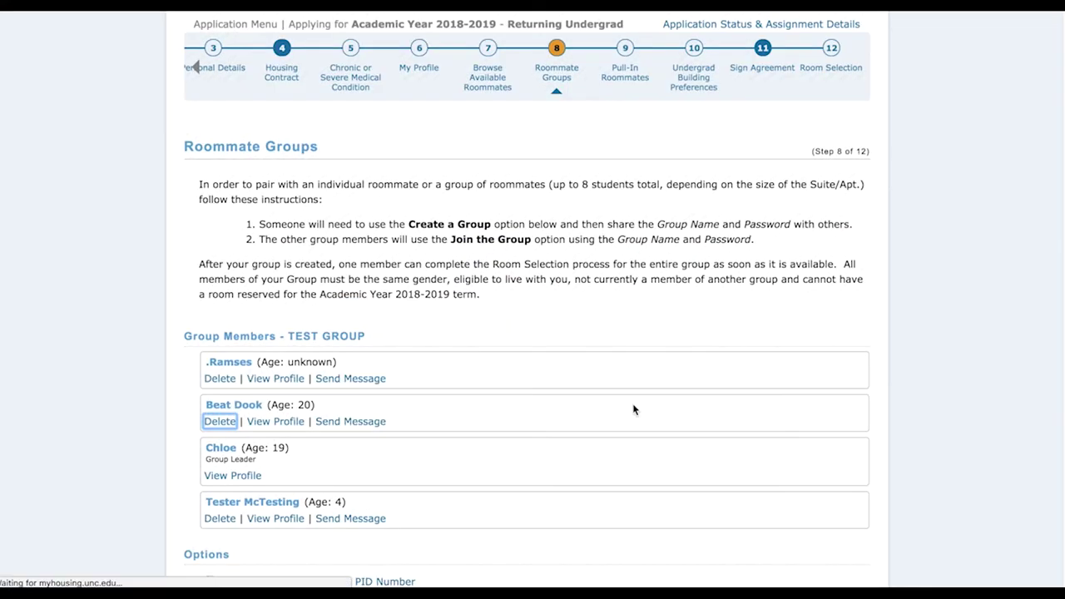
{"action": "scroll", "coordinate": [633, 409], "scroll_direction": "down", "scroll_amount": 2}
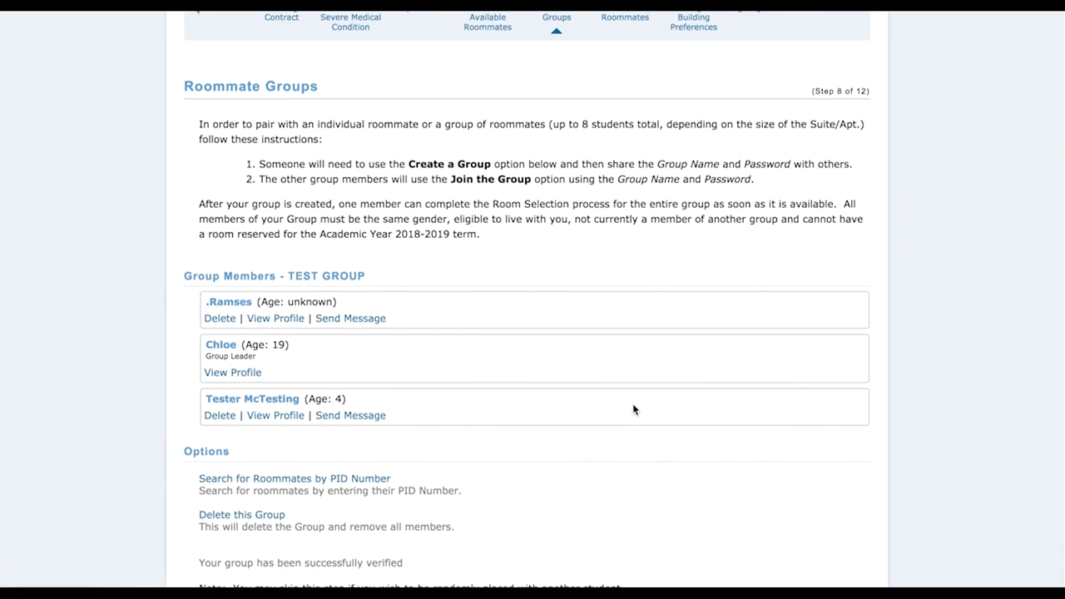